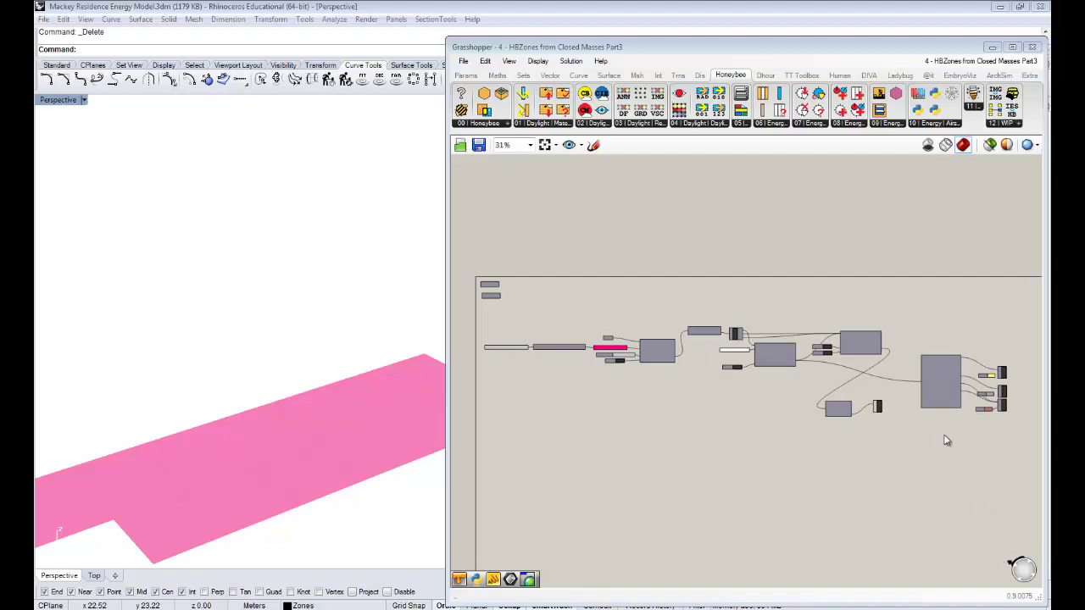
Examine the adjacency-solving part of the definition, from the BANG! component through both adjacency components to the surface preview
{"action": "scroll", "coordinate": [788, 381], "scroll_direction": "up", "scroll_amount": 5}
{"action": "right_click_drag", "start_coordinate": [814, 380], "coordinate": [870, 375]}
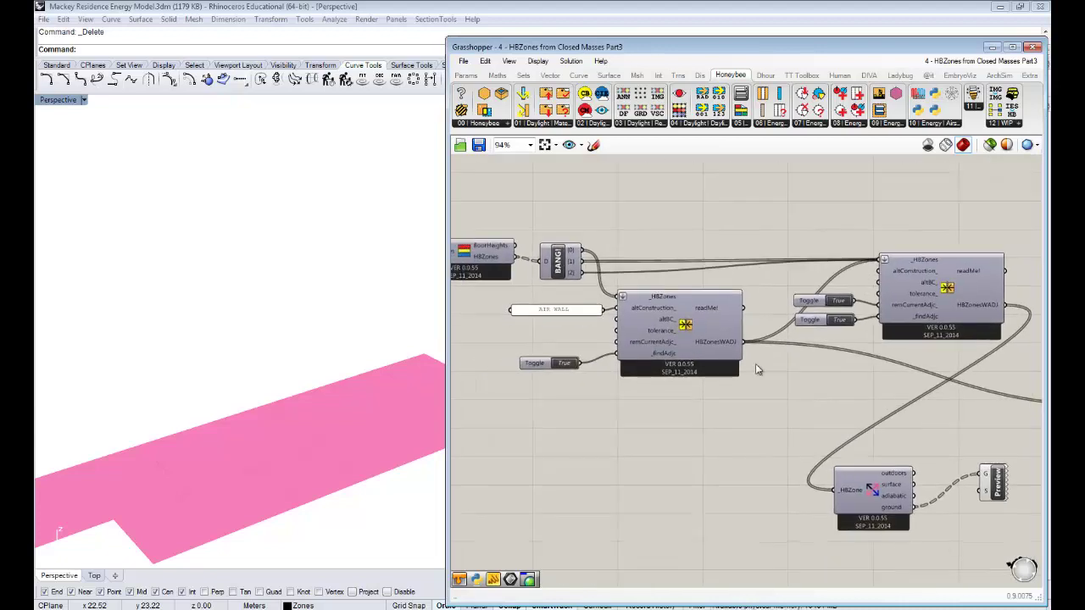
{"action": "right_click_drag", "start_coordinate": [638, 320], "coordinate": [642, 274]}
{"action": "scroll", "coordinate": [660, 294], "scroll_direction": "down", "scroll_amount": 1}
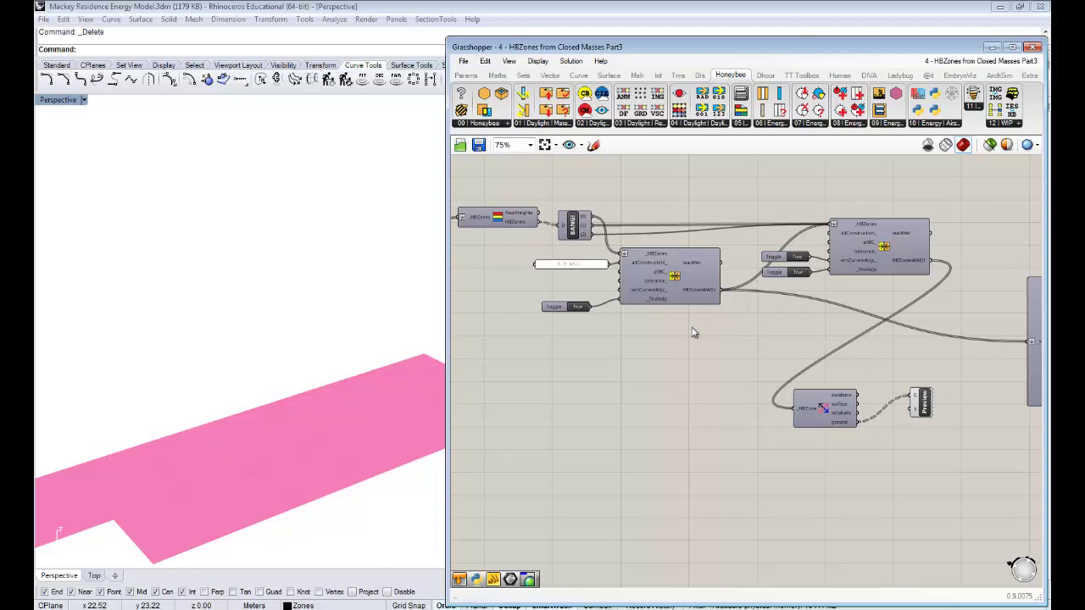
{"action": "right_click_drag", "start_coordinate": [637, 306], "coordinate": [717, 314]}
{"action": "right_click_drag", "start_coordinate": [788, 316], "coordinate": [733, 310]}
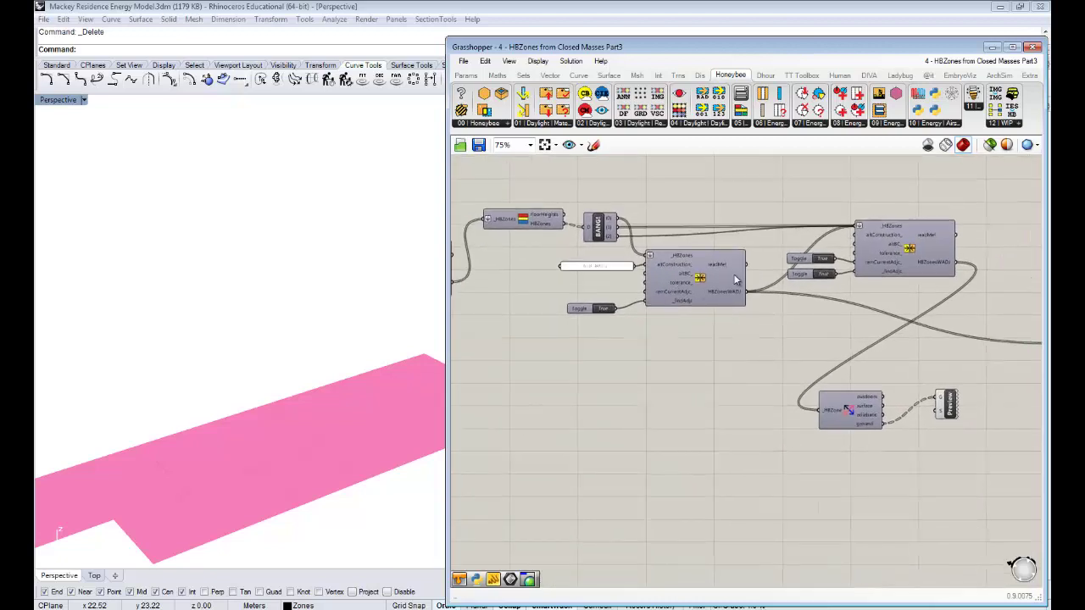
{"action": "left_click", "coordinate": [694, 296]}
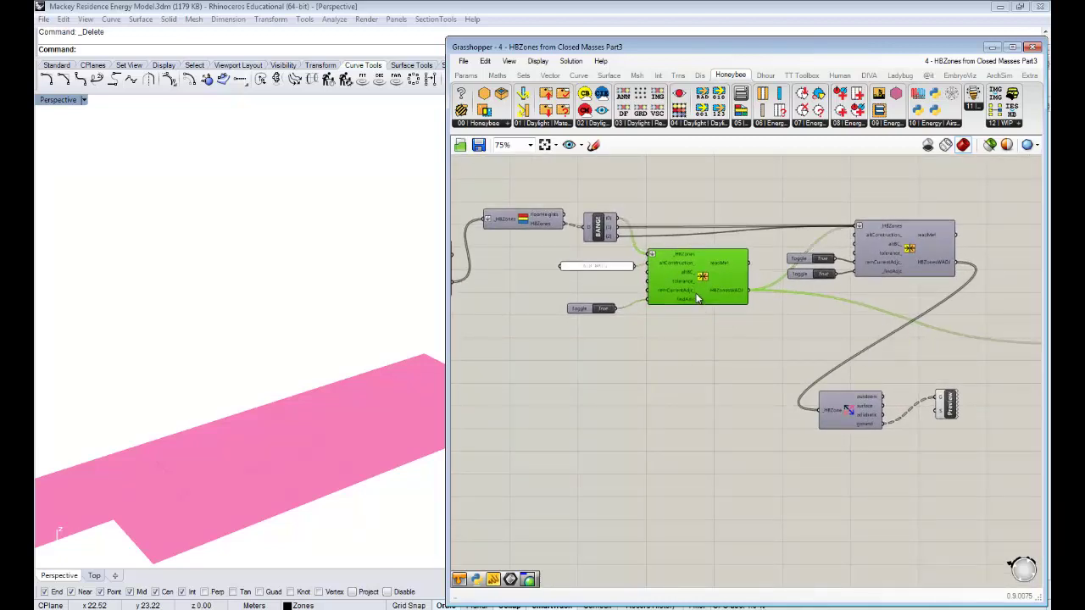
{"action": "scroll", "coordinate": [694, 296], "scroll_direction": "up", "scroll_amount": 2}
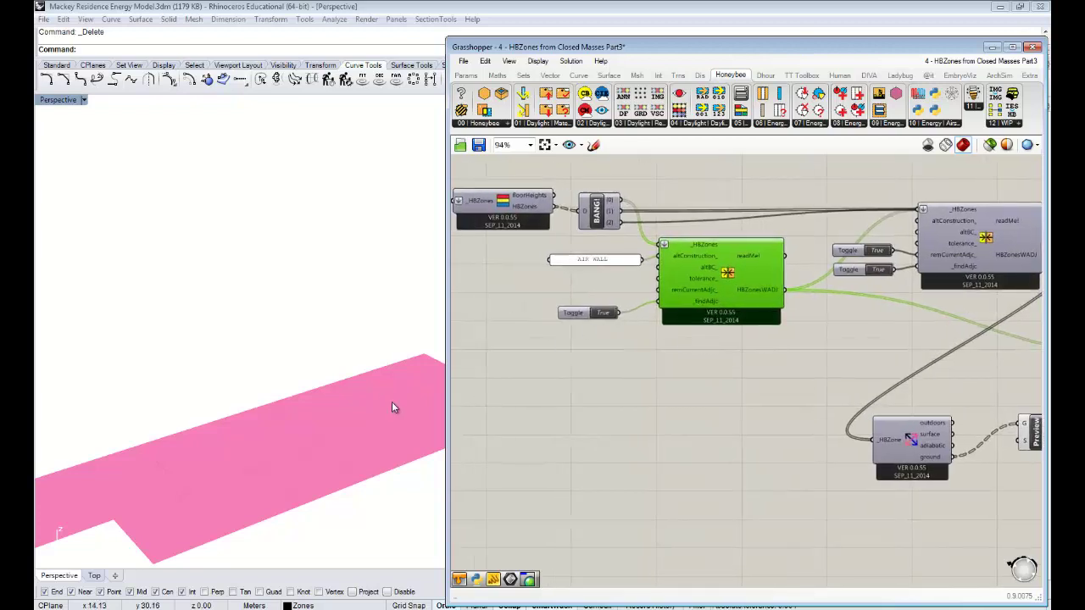
{"action": "left_click_drag", "start_coordinate": [575, 315], "coordinate": [579, 311]}
{"action": "scroll", "coordinate": [580, 311], "scroll_direction": "down", "scroll_amount": 2}
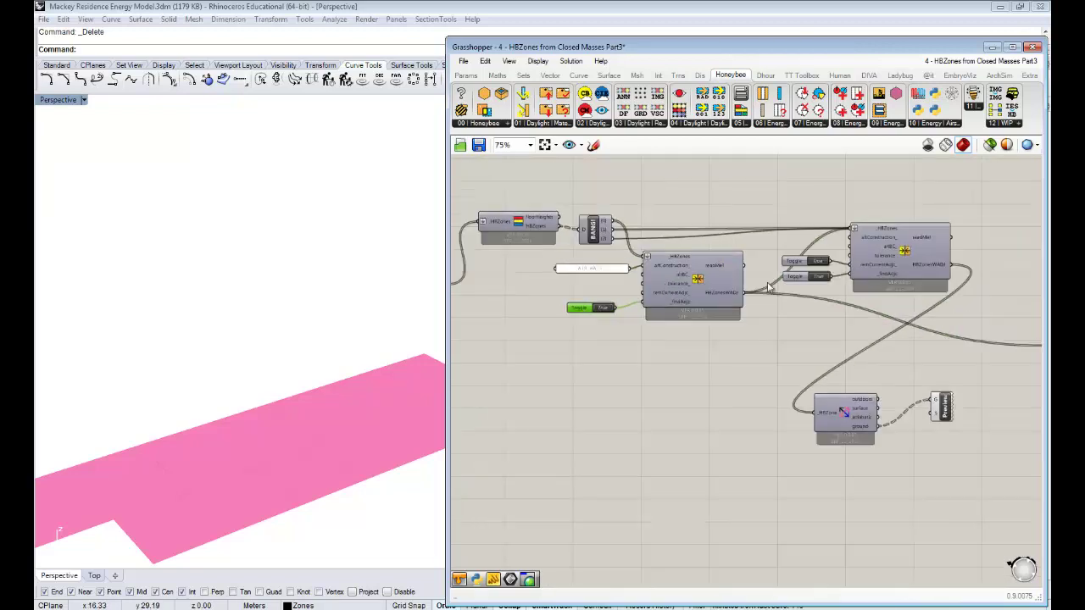
{"action": "scroll", "coordinate": [833, 318], "scroll_direction": "down", "scroll_amount": 2}
{"action": "right_click_drag", "start_coordinate": [831, 324], "coordinate": [795, 319]}
{"action": "scroll", "coordinate": [830, 317], "scroll_direction": "up", "scroll_amount": 2}
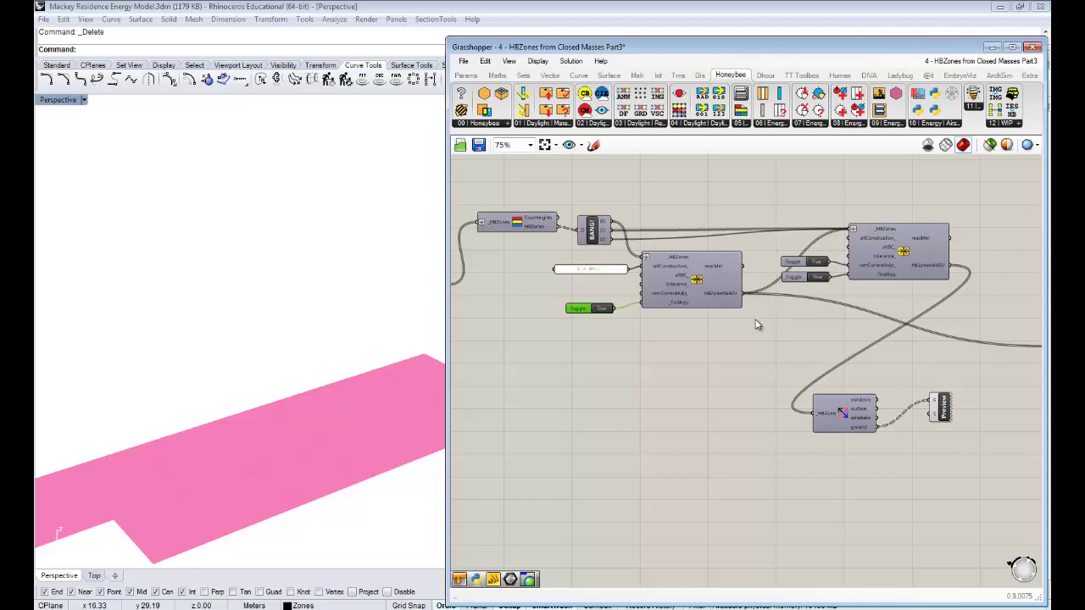
Set the first adjacency component's _findAdjc toggle to False and delete the floor-height component and the BANG! component
{"action": "right_click_drag", "start_coordinate": [757, 323], "coordinate": [832, 320]}
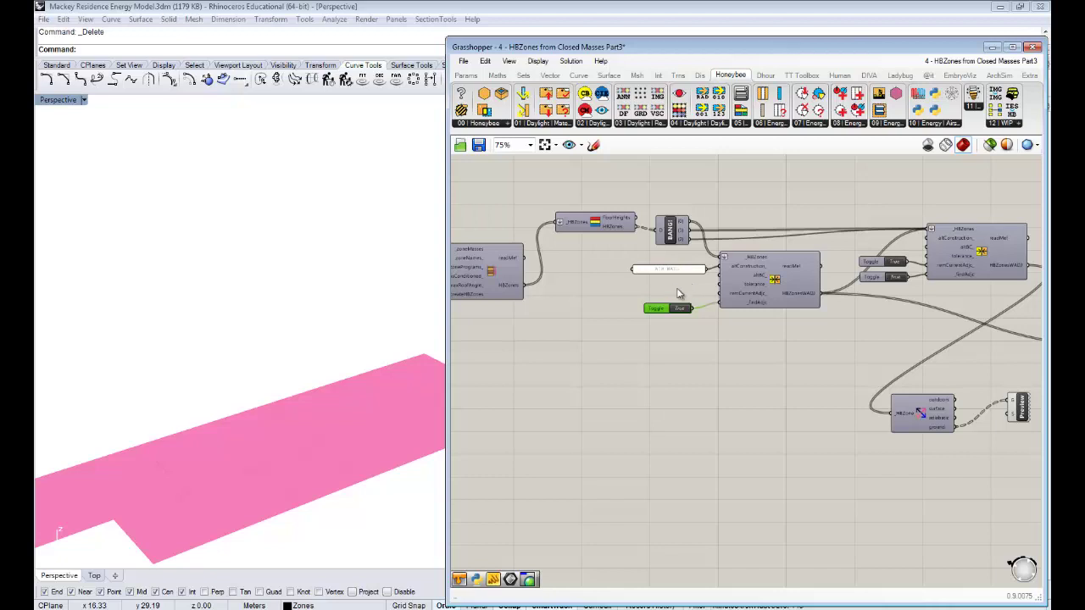
{"action": "double_click", "coordinate": [680, 310]}
{"action": "left_click_drag", "start_coordinate": [700, 251], "coordinate": [576, 198]}
{"action": "key", "text": "Delete"}
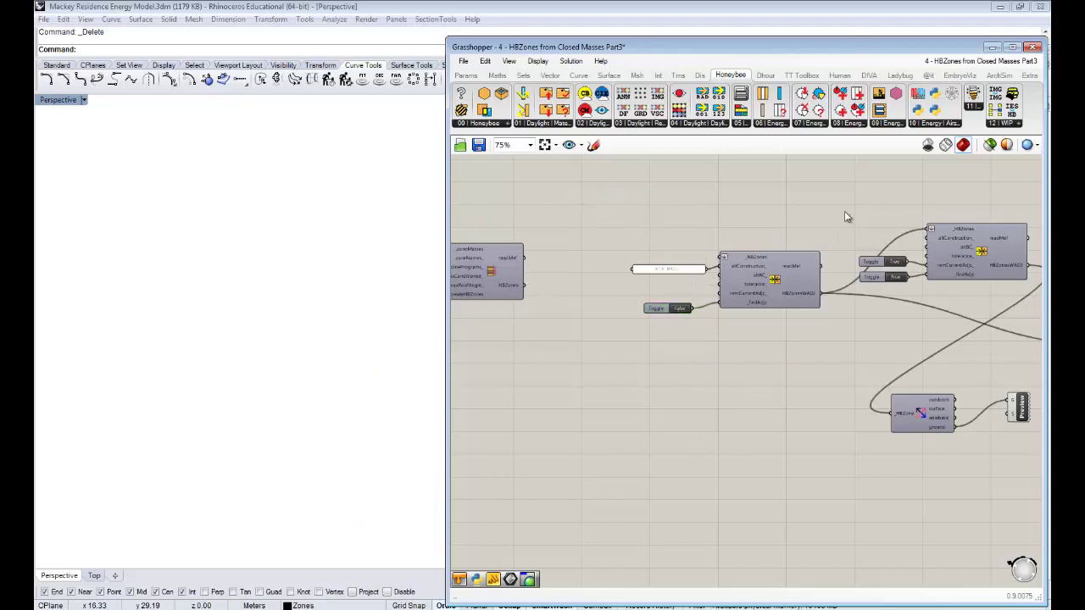
Delete the AIR WALL panel, move the adjacency component closer, and connect the mass-to-zones HBZones output to its _HBZones input
{"action": "left_click", "coordinate": [682, 269]}
{"action": "key", "text": "Delete"}
{"action": "left_click_drag", "start_coordinate": [722, 338], "coordinate": [647, 255]}
{"action": "left_click_drag", "start_coordinate": [783, 283], "coordinate": [686, 283]}
{"action": "left_click", "coordinate": [575, 277]}
{"action": "left_click_drag", "start_coordinate": [526, 286], "coordinate": [625, 256]}
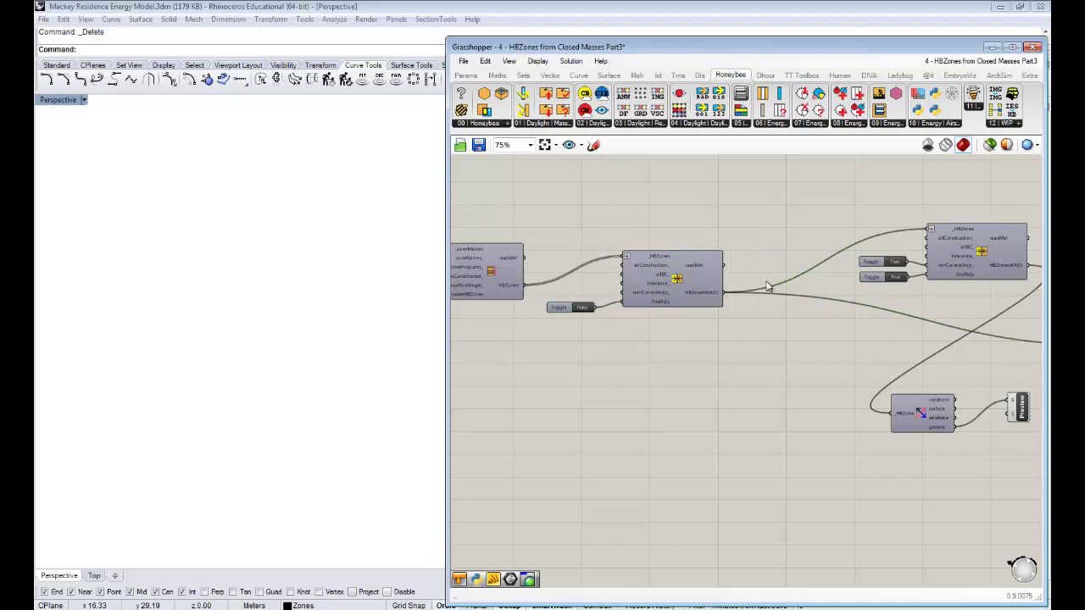
Delete the second adjacency component with its two toggles, and the boundary-condition component with its preview
{"action": "right_click_drag", "start_coordinate": [1016, 287], "coordinate": [911, 272]}
{"action": "left_click_drag", "start_coordinate": [961, 310], "coordinate": [745, 203]}
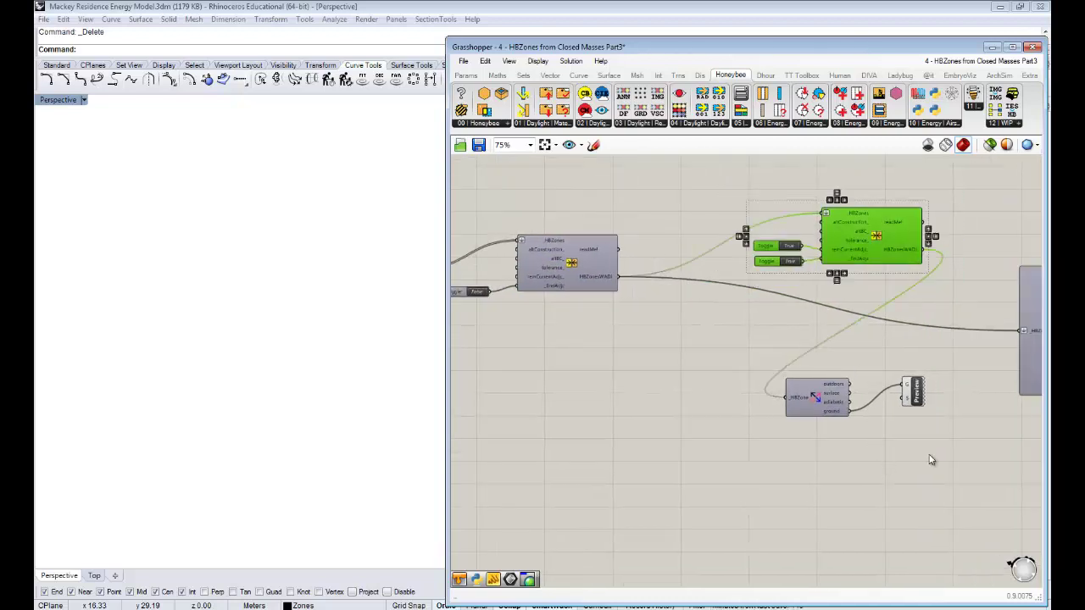
{"action": "left_click_drag", "start_coordinate": [936, 448], "coordinate": [774, 360]}
{"action": "key", "text": "Delete"}
Move the surface-type decomposition component with its swatches and previews closer to the remaining adjacency component
{"action": "scroll", "coordinate": [744, 260], "scroll_direction": "down", "scroll_amount": 3}
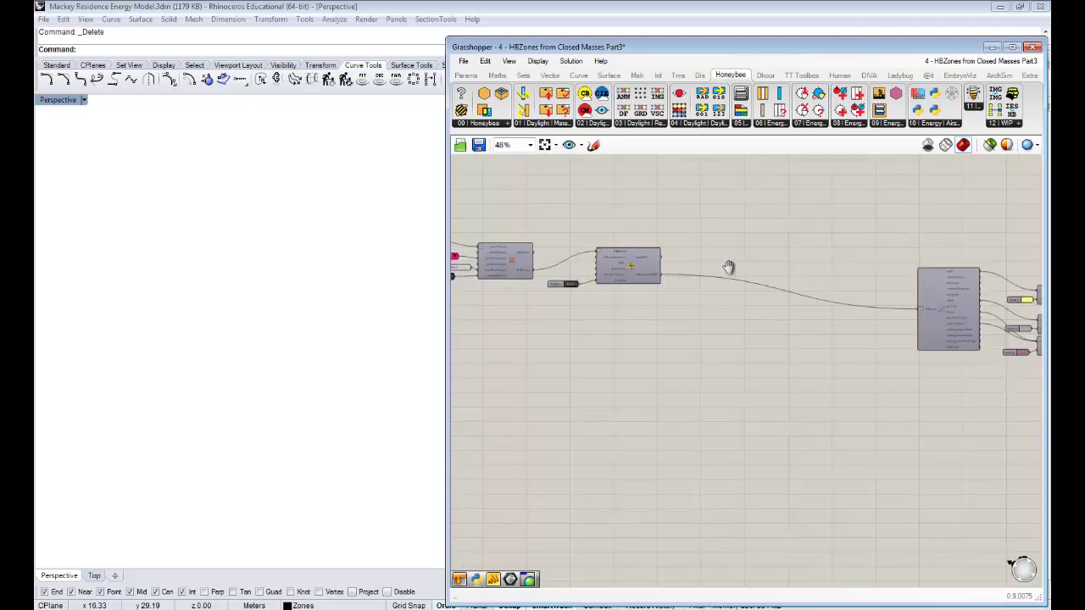
{"action": "left_click_drag", "start_coordinate": [1014, 377], "coordinate": [897, 253]}
{"action": "left_click_drag", "start_coordinate": [876, 300], "coordinate": [712, 297]}
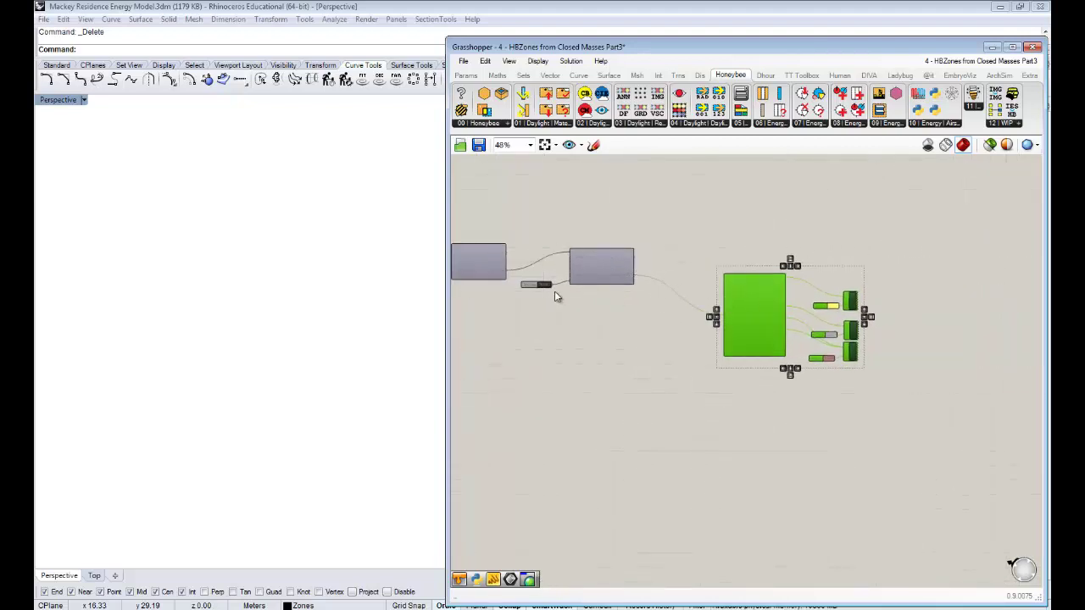
{"action": "scroll", "coordinate": [554, 294], "scroll_direction": "up", "scroll_amount": 3}
{"action": "scroll", "coordinate": [615, 281], "scroll_direction": "up", "scroll_amount": 1}
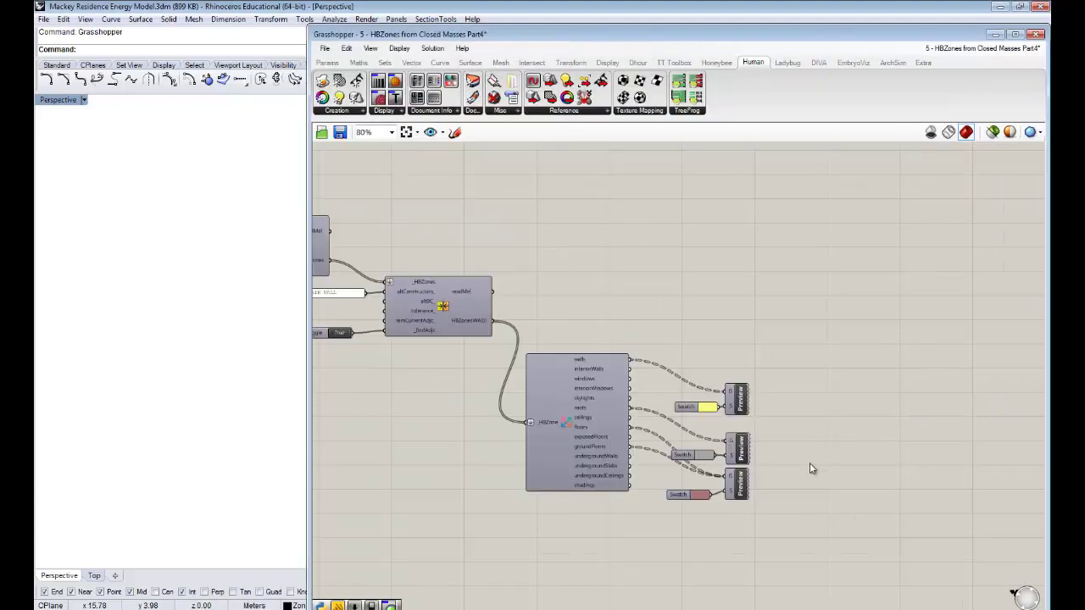
Turn on the preview of the three coloured Preview components and orbit the building in a widened Rhino viewport
{"action": "left_click_drag", "start_coordinate": [778, 513], "coordinate": [737, 344]}
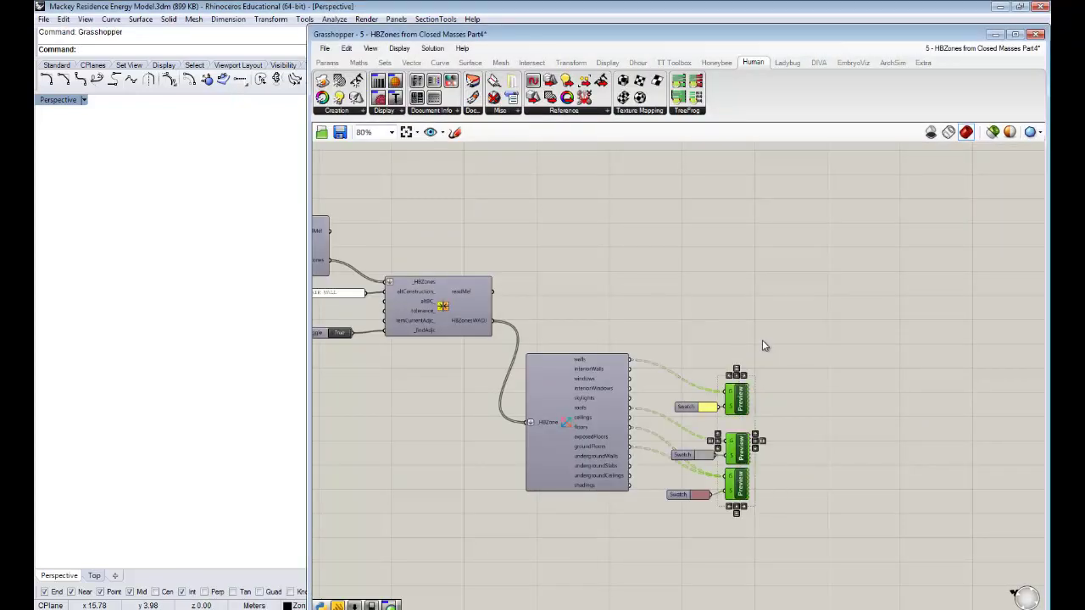
{"action": "right_click", "coordinate": [762, 340]}
{"action": "left_click", "coordinate": [791, 353]}
{"action": "left_click", "coordinate": [840, 301]}
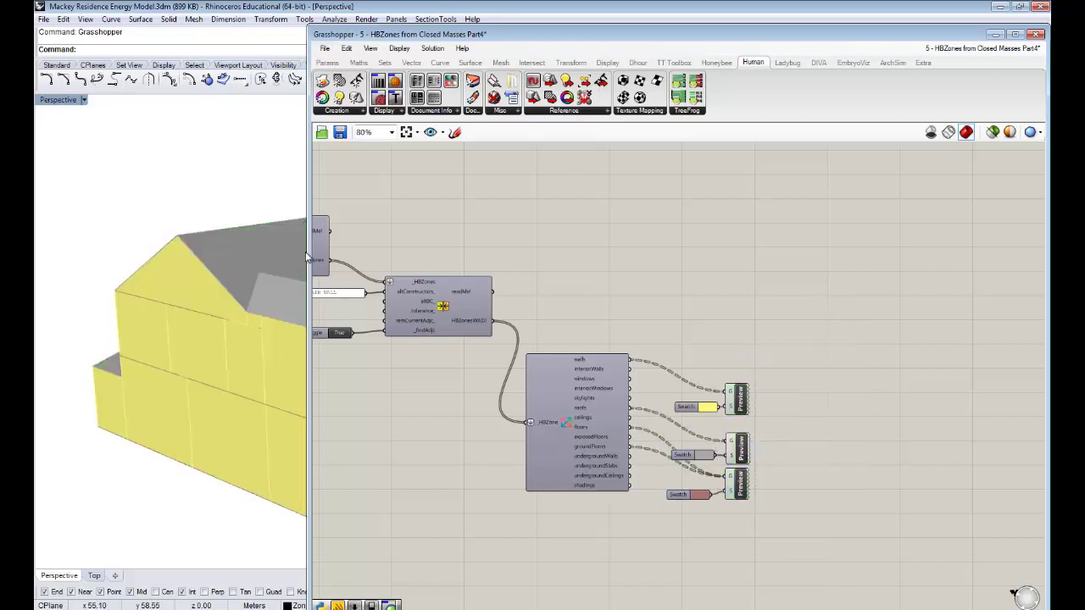
{"action": "left_click_drag", "start_coordinate": [306, 257], "coordinate": [428, 348]}
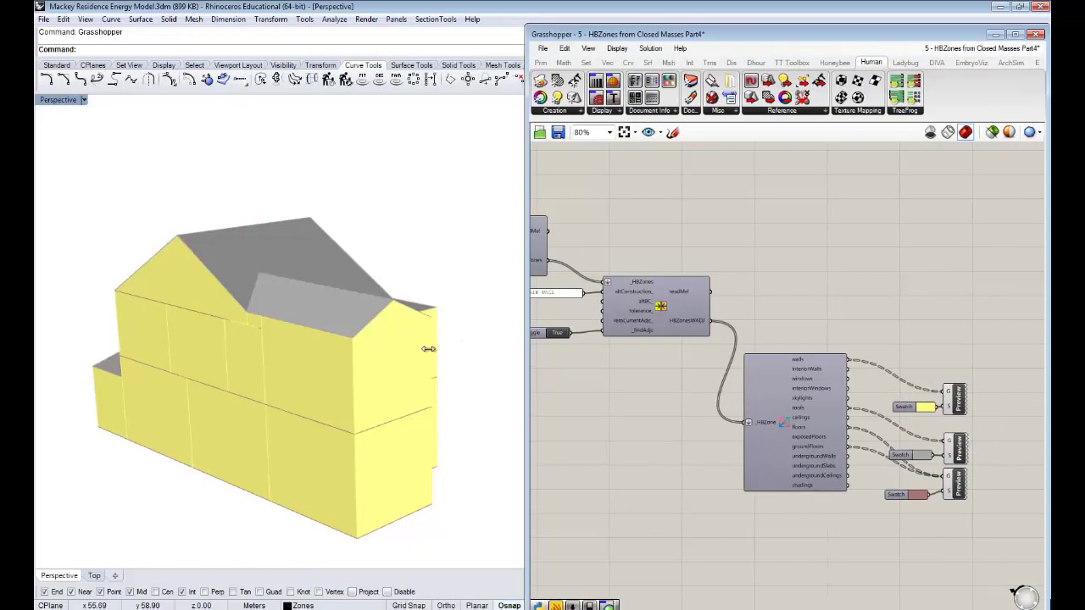
{"action": "right_click_drag", "start_coordinate": [428, 348], "coordinate": [436, 435]}
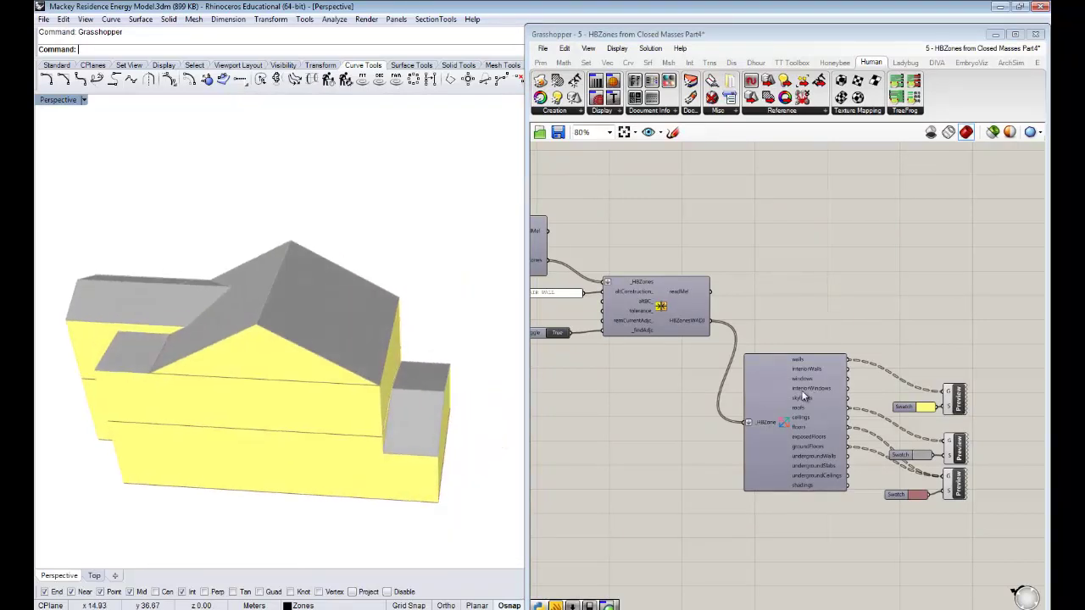
Add a Honeybee Glazing based on ratio component and make room for it before the decomposition group
{"action": "right_click_drag", "start_coordinate": [802, 397], "coordinate": [754, 328]}
{"action": "left_click", "coordinate": [835, 62]}
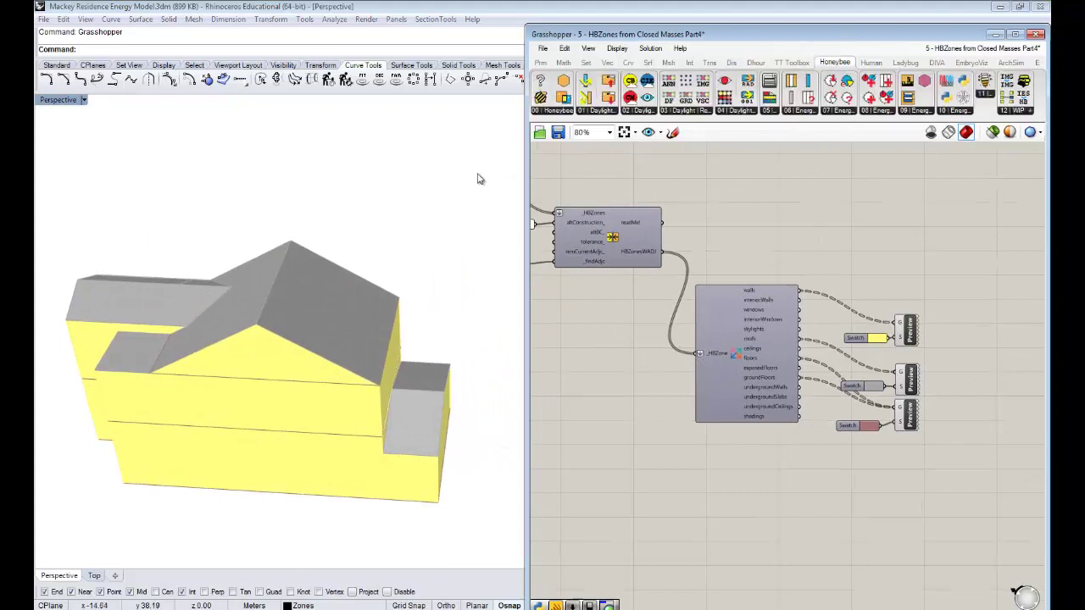
{"action": "left_click_drag", "start_coordinate": [527, 158], "coordinate": [271, 161]}
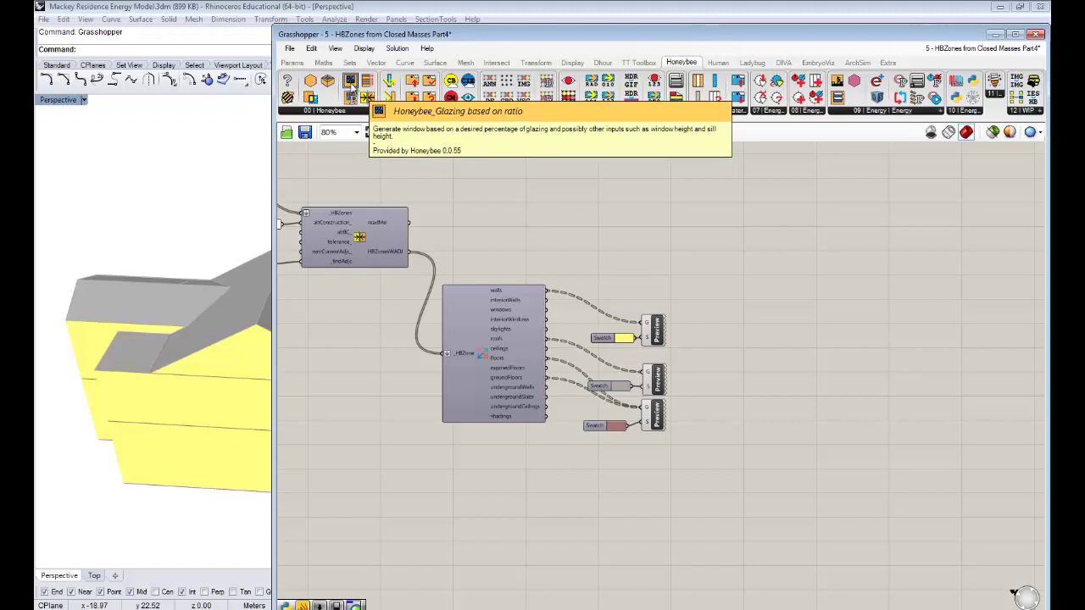
{"action": "left_click_drag", "start_coordinate": [350, 85], "coordinate": [492, 231]}
{"action": "left_click_drag", "start_coordinate": [843, 500], "coordinate": [463, 302]}
{"action": "left_click_drag", "start_coordinate": [597, 334], "coordinate": [806, 316]}
{"action": "left_click", "coordinate": [564, 285]}
{"action": "left_click_drag", "start_coordinate": [497, 223], "coordinate": [498, 287]}
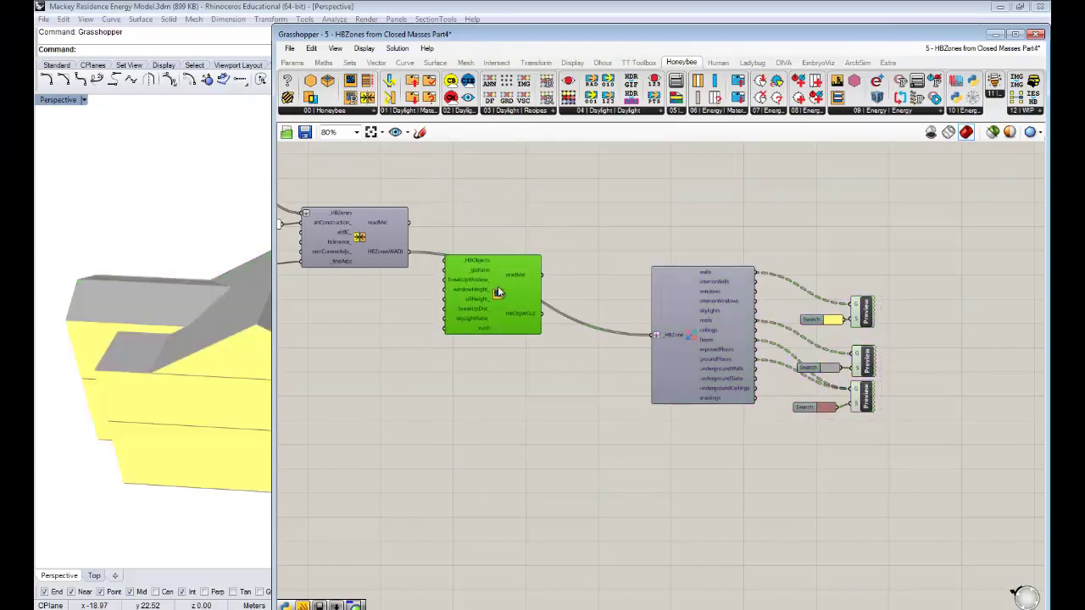
Position the glazing component below the existing wire and connect HBZonesWADJ to its _HBObjects input
{"action": "scroll", "coordinate": [498, 292], "scroll_direction": "up", "scroll_amount": 4}
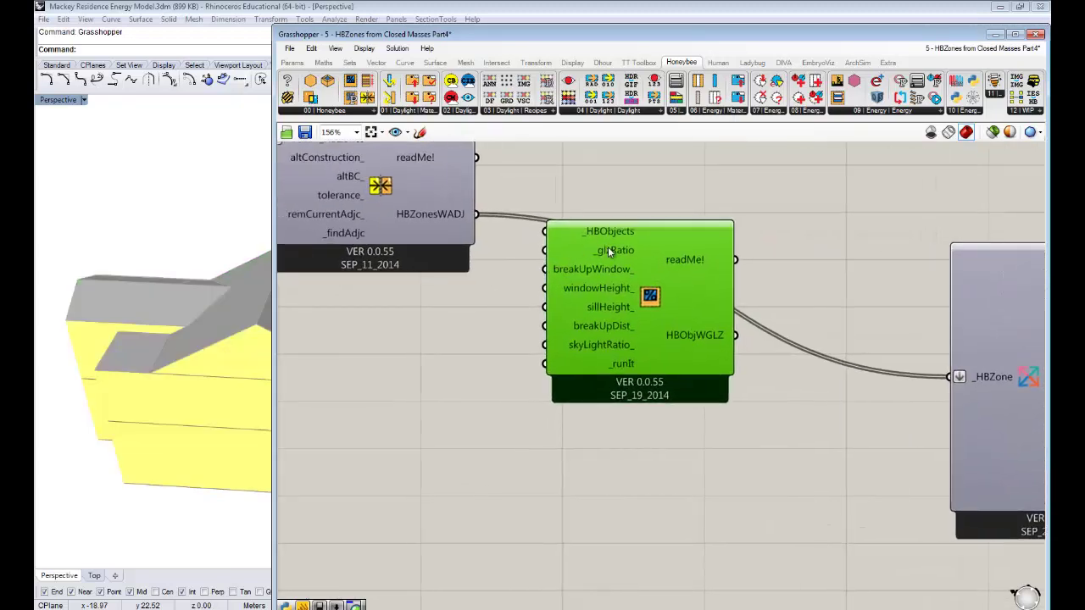
{"action": "left_click_drag", "start_coordinate": [650, 288], "coordinate": [651, 357]}
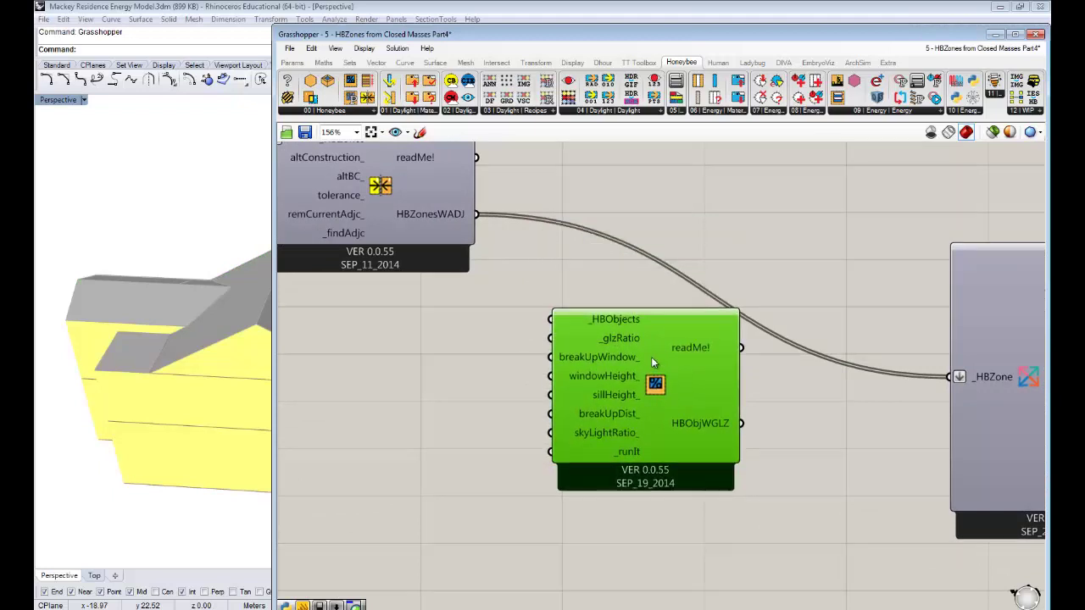
{"action": "scroll", "coordinate": [651, 356], "scroll_direction": "down", "scroll_amount": 1}
{"action": "left_click", "coordinate": [561, 354]}
{"action": "right_click_drag", "start_coordinate": [483, 348], "coordinate": [537, 326]}
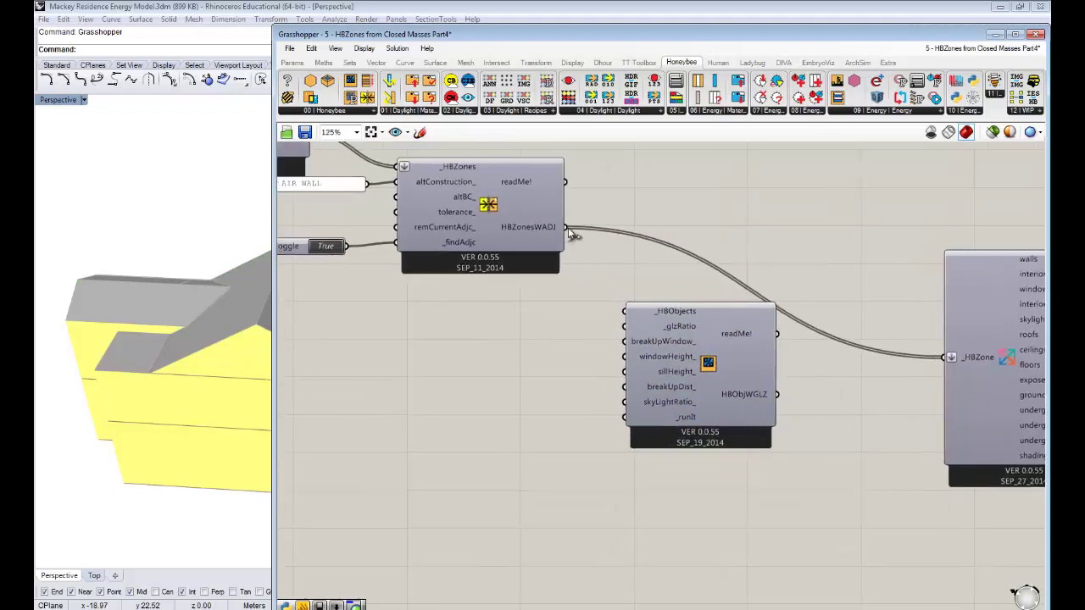
{"action": "left_click_drag", "start_coordinate": [566, 227], "coordinate": [625, 312]}
{"action": "right_click_drag", "start_coordinate": [708, 325], "coordinate": [646, 285]}
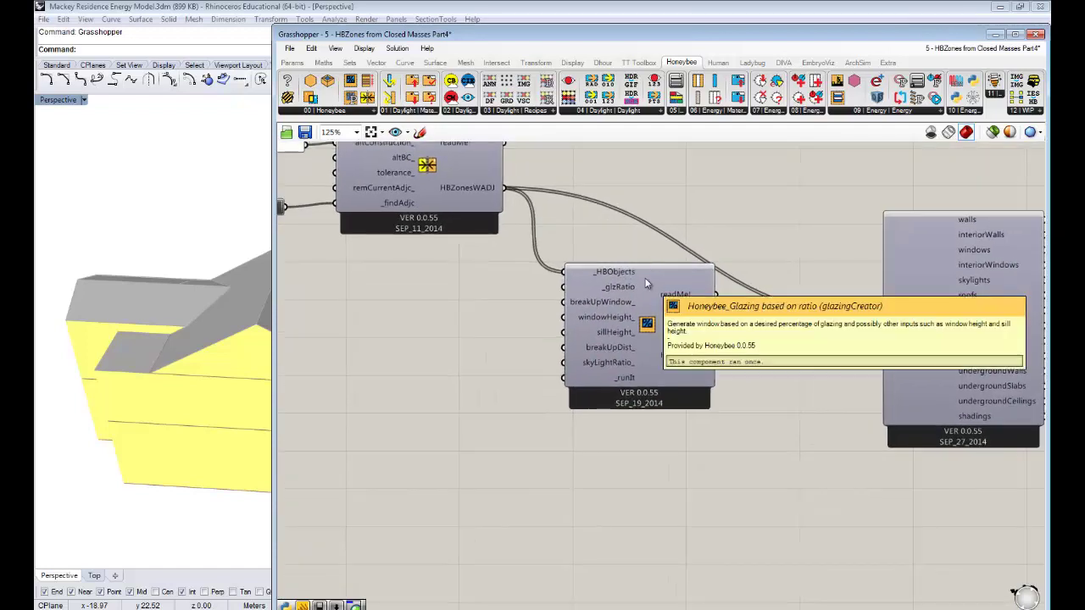
{"action": "left_click_drag", "start_coordinate": [648, 314], "coordinate": [648, 320]}
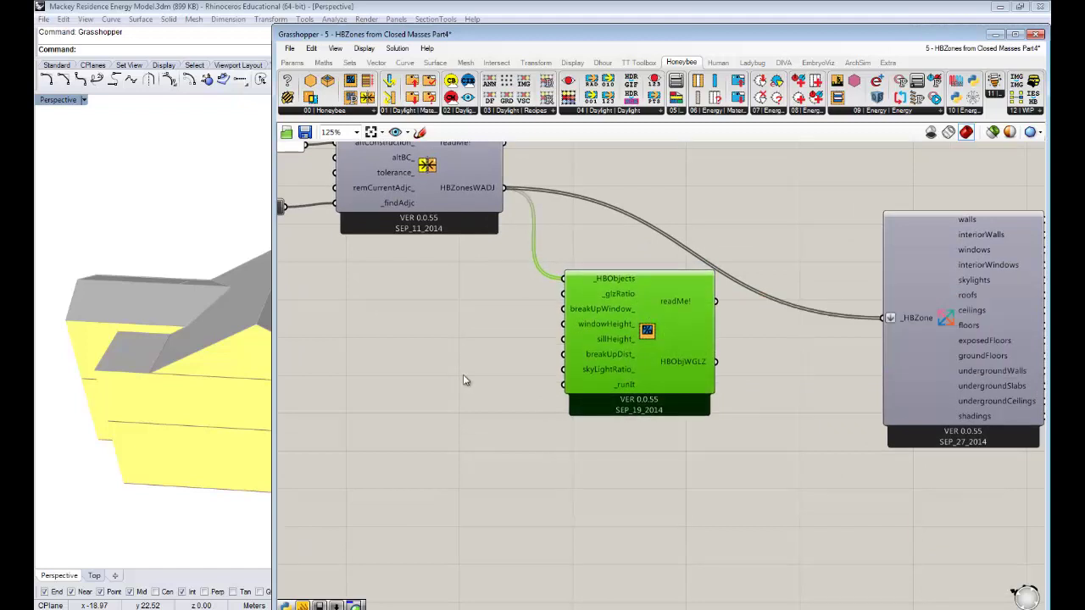
Add a panel containing 0.25 and connect it to the glazing component's _glzRatio input
{"action": "double_click", "coordinate": [426, 314]}
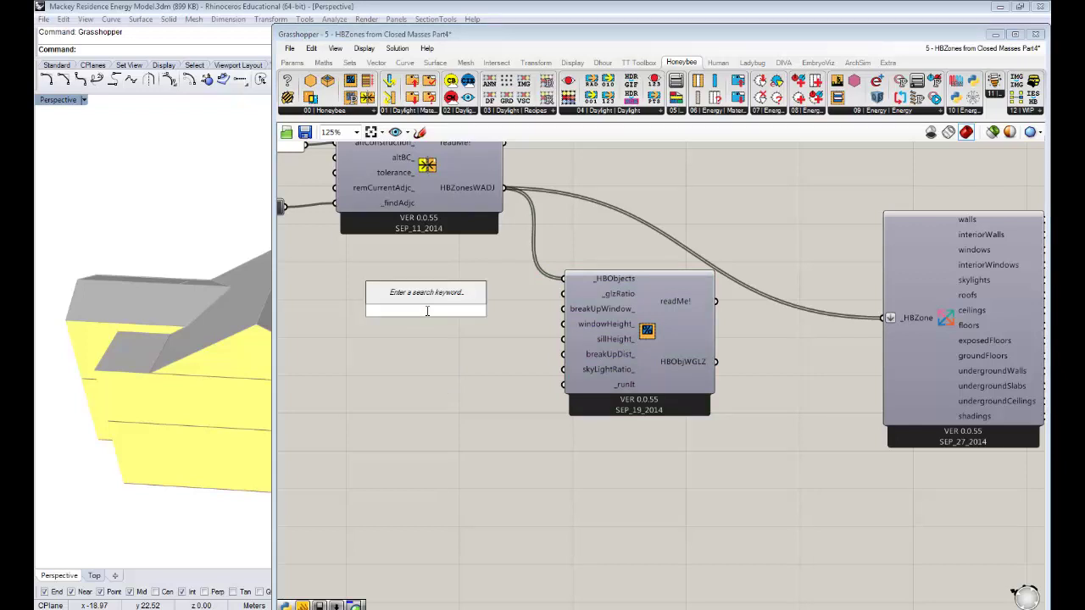
{"action": "type", "text": "\""}
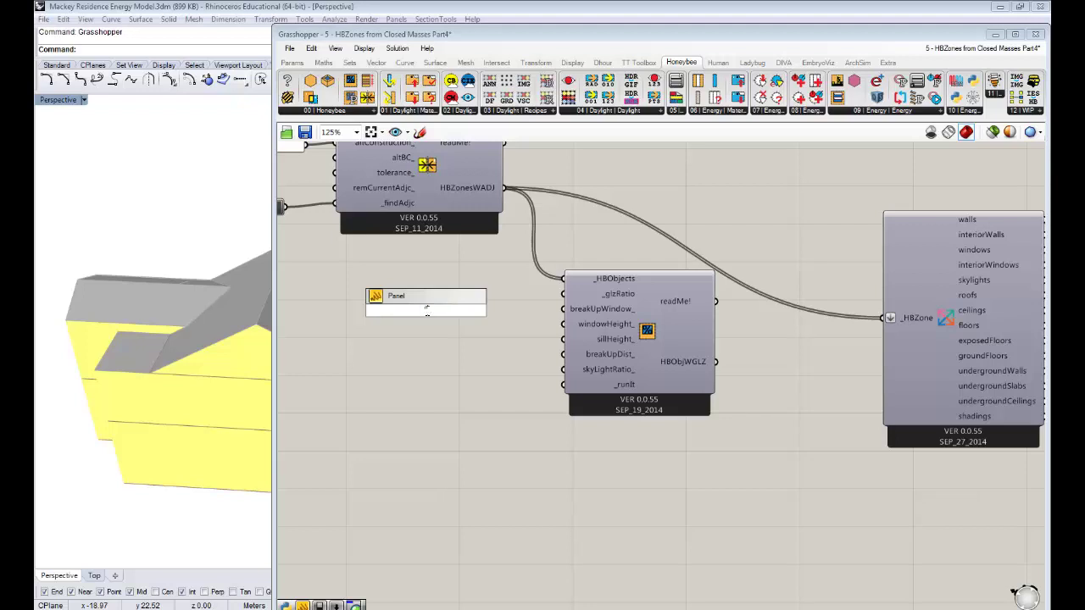
{"action": "type", "text": "0.25"}
{"action": "key", "text": "Return"}
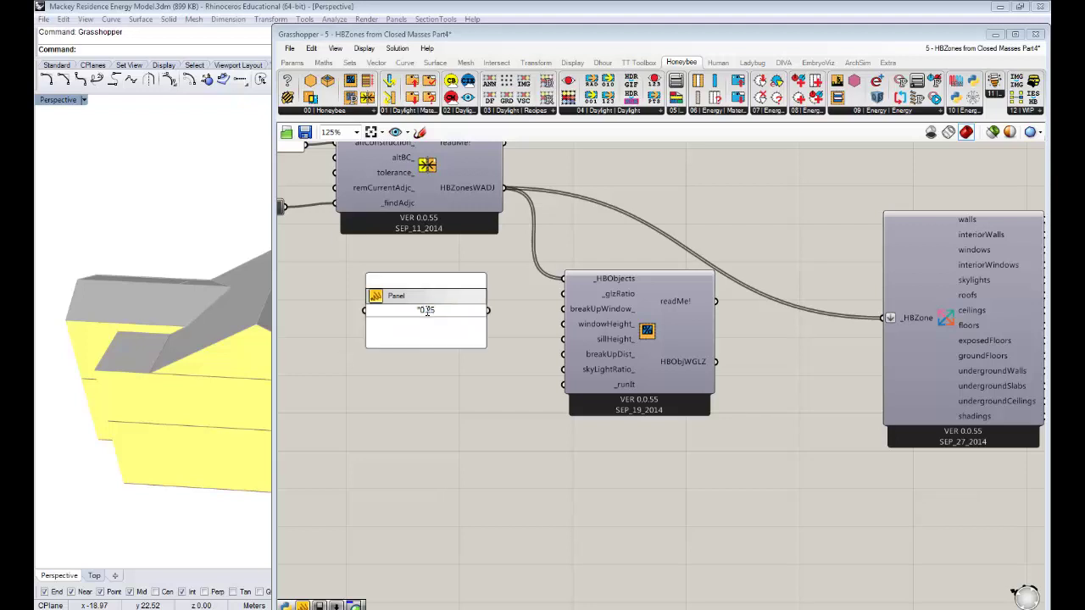
{"action": "left_click_drag", "start_coordinate": [416, 344], "coordinate": [563, 294]}
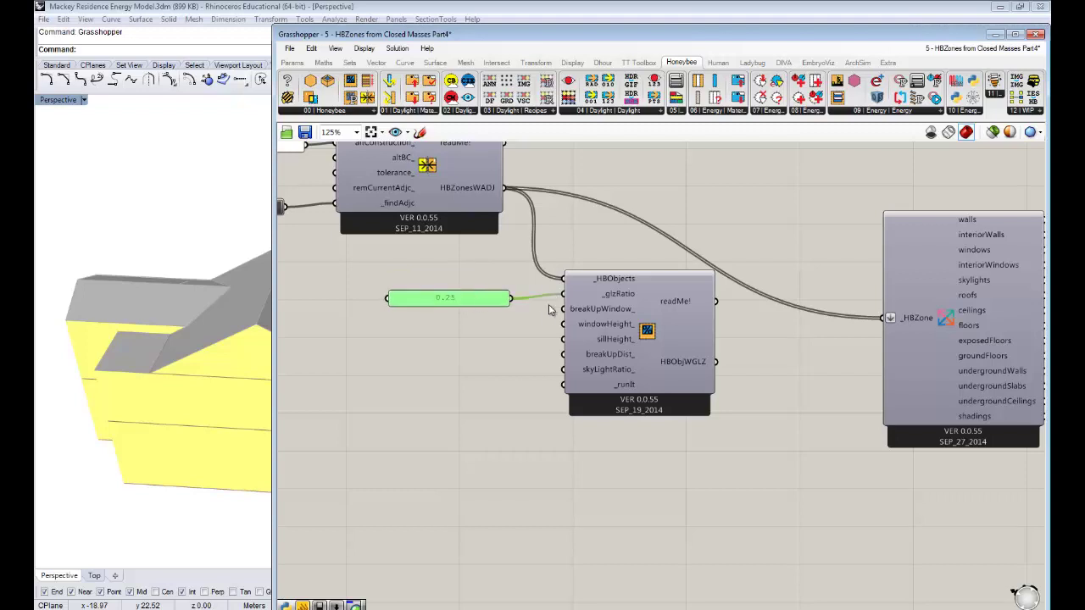
{"action": "left_click_drag", "start_coordinate": [481, 301], "coordinate": [489, 301]}
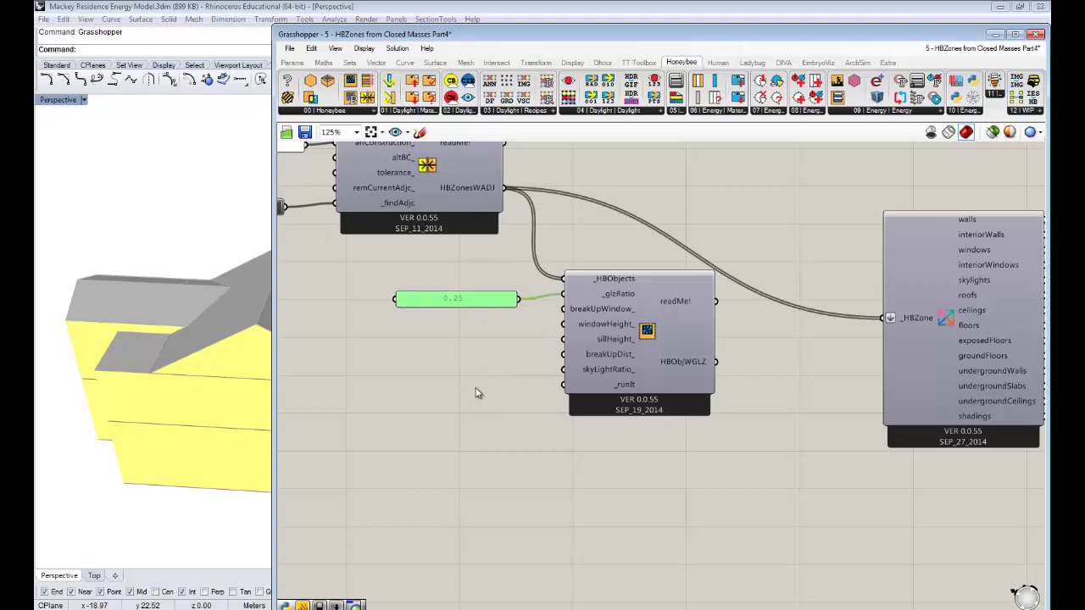
Add a Boolean Toggle set to True and connect it to the glazing component's _runIt input
{"action": "double_click", "coordinate": [475, 392]}
{"action": "type", "text": "boo"}
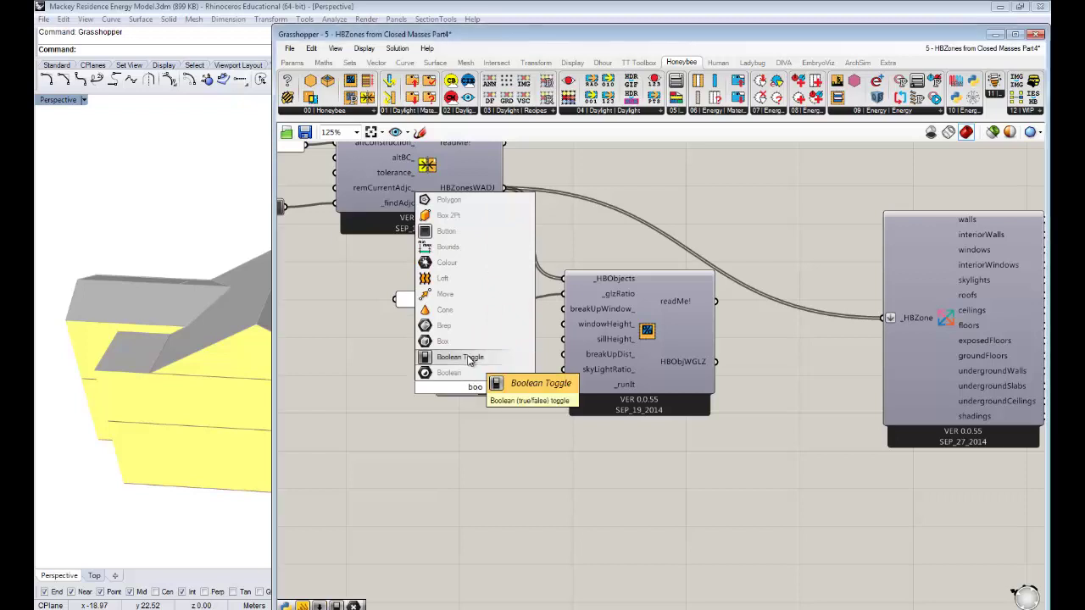
{"action": "left_click", "coordinate": [469, 358]}
{"action": "double_click", "coordinate": [501, 389]}
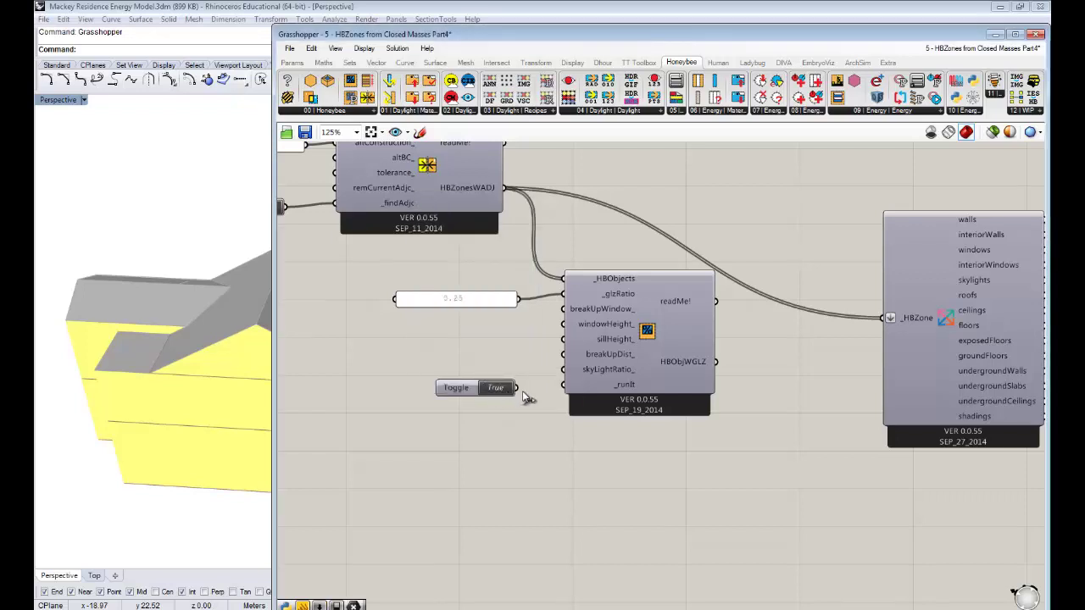
{"action": "left_click_drag", "start_coordinate": [515, 387], "coordinate": [557, 392]}
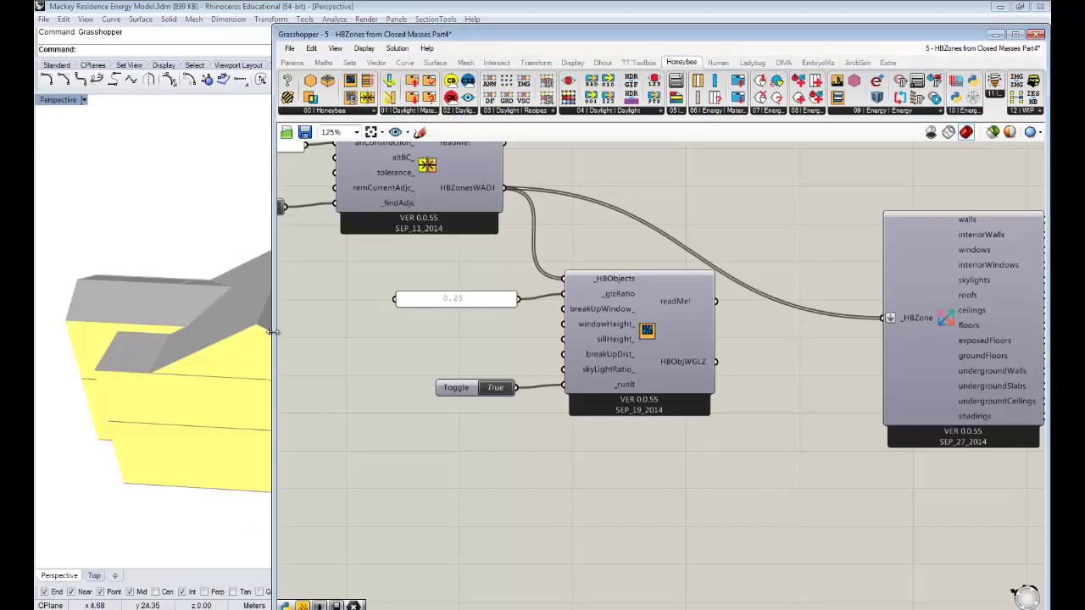
Narrow the Grasshopper window to uncover the model and turn off the preview of the three Custom Preview components
{"action": "left_click_drag", "start_coordinate": [271, 331], "coordinate": [422, 331]}
{"action": "mouse_move", "coordinate": [845, 363]}
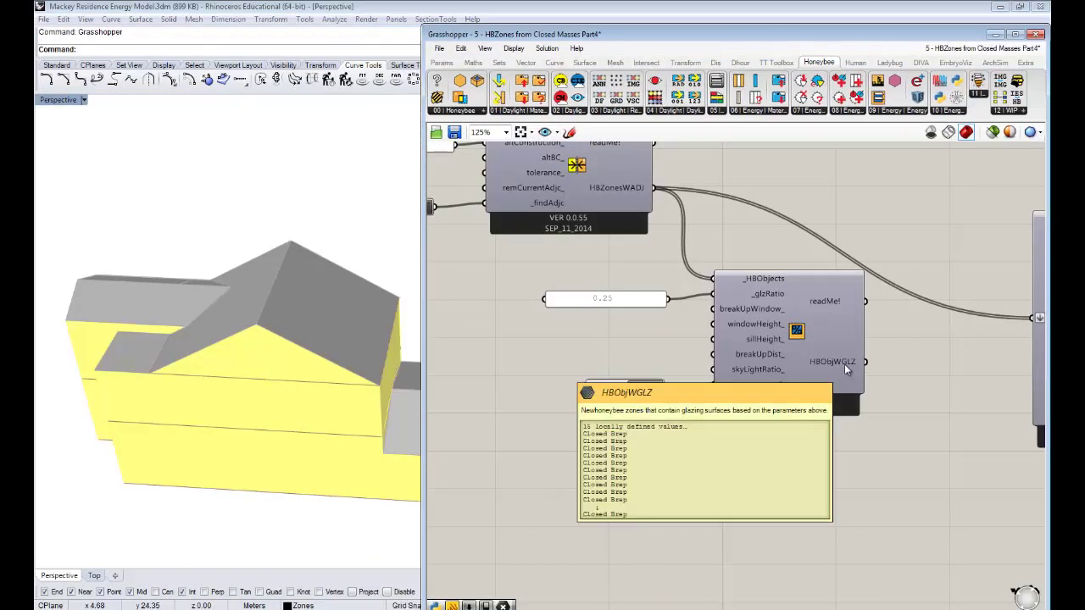
{"action": "left_click", "coordinate": [806, 339]}
{"action": "right_click_drag", "start_coordinate": [780, 345], "coordinate": [640, 327]}
{"action": "scroll", "coordinate": [640, 327], "scroll_direction": "down", "scroll_amount": 1}
{"action": "left_click_drag", "start_coordinate": [908, 419], "coordinate": [869, 246]}
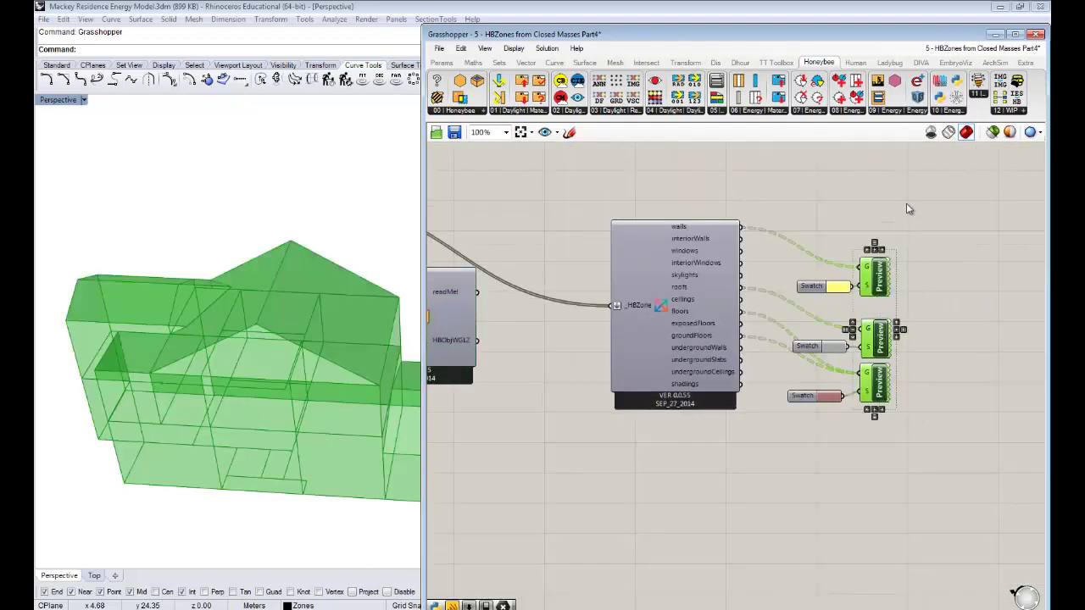
{"action": "right_click", "coordinate": [911, 208]}
{"action": "left_click", "coordinate": [942, 233]}
{"action": "left_click", "coordinate": [474, 466]}
Turn on the glazing component's preview and inspect the generated windows around the house
{"action": "right_click_drag", "start_coordinate": [475, 466], "coordinate": [651, 456]}
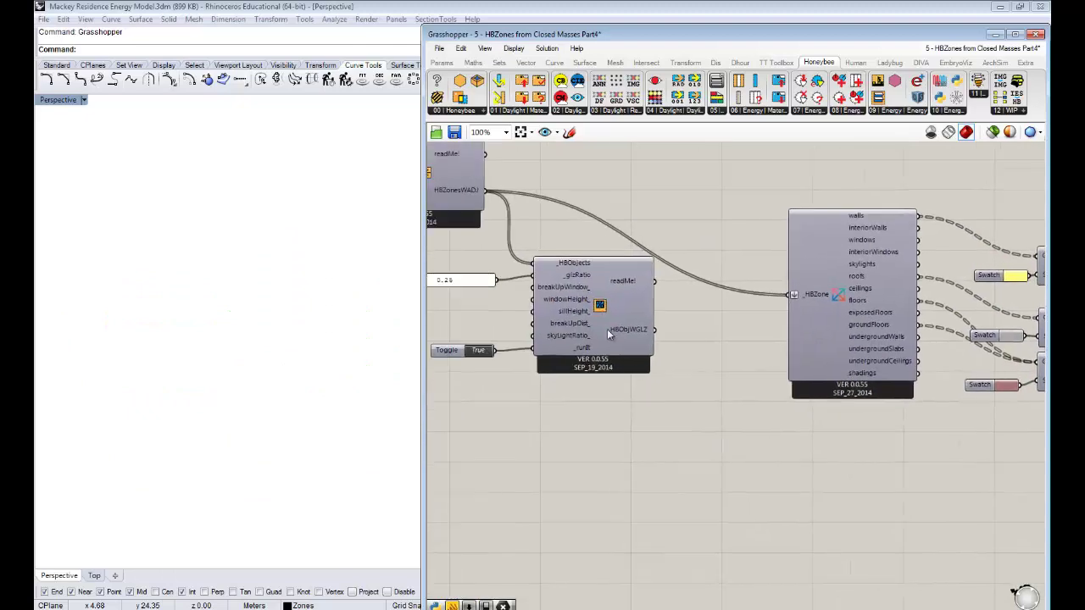
{"action": "left_click", "coordinate": [607, 329]}
{"action": "right_click", "coordinate": [600, 307]}
{"action": "left_click", "coordinate": [648, 364]}
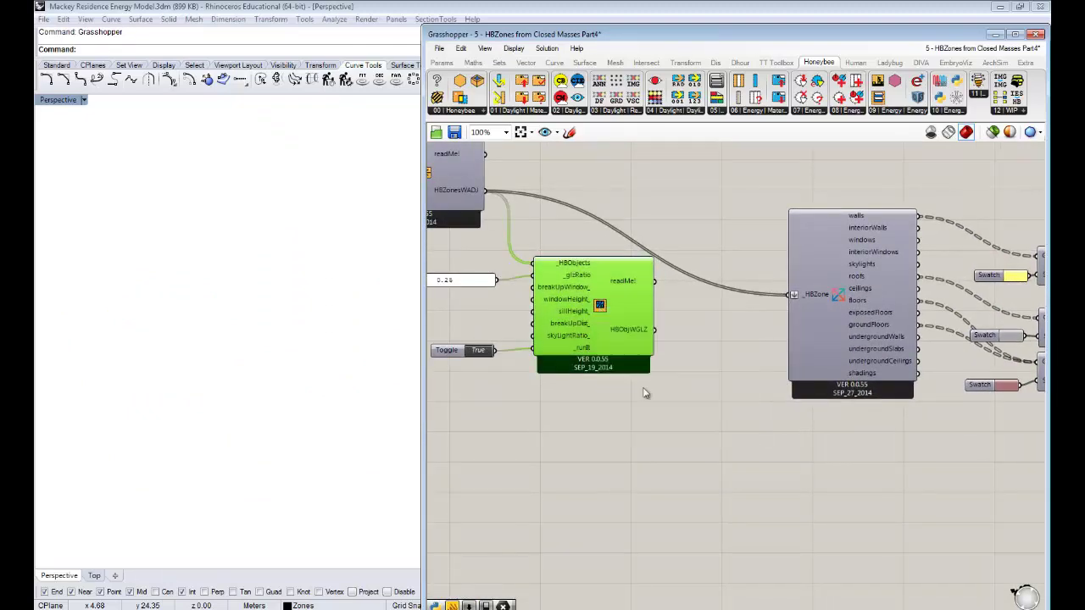
{"action": "left_click", "coordinate": [662, 440]}
{"action": "right_click_drag", "start_coordinate": [383, 428], "coordinate": [230, 397]}
{"action": "scroll", "coordinate": [334, 378], "scroll_direction": "down", "scroll_amount": 6}
{"action": "scroll", "coordinate": [254, 453], "scroll_direction": "up", "scroll_amount": 6}
{"action": "scroll", "coordinate": [255, 382], "scroll_direction": "down", "scroll_amount": 3}
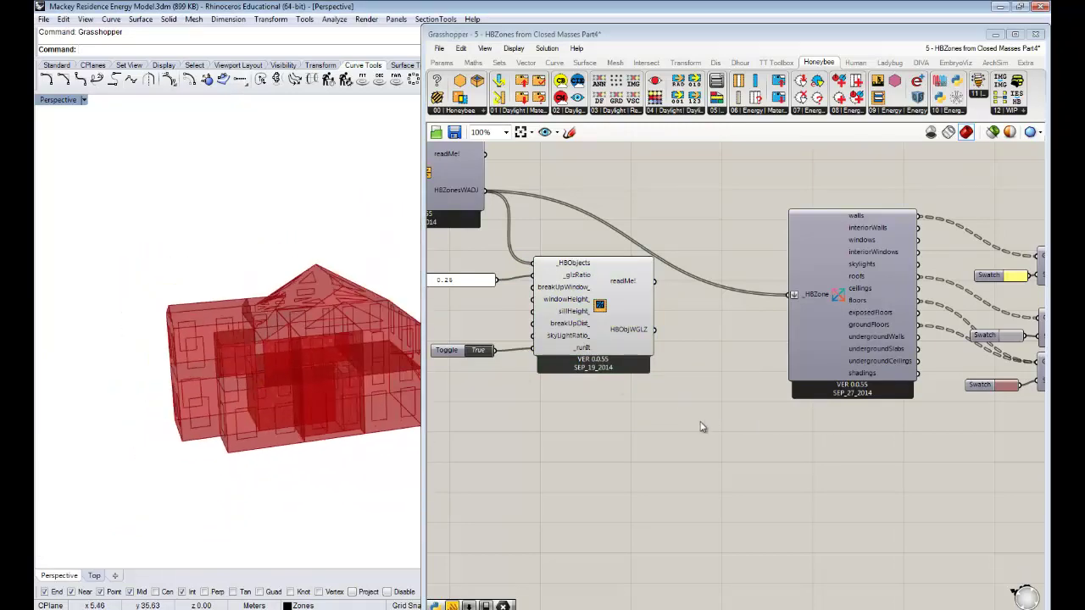
Connect the glazing component's HBObjWGLZ output to the _HBZone input of the decomposition component, replacing the existing wire
{"action": "right_click_drag", "start_coordinate": [677, 341], "coordinate": [606, 371]}
{"action": "left_click_drag", "start_coordinate": [587, 366], "coordinate": [715, 331]}
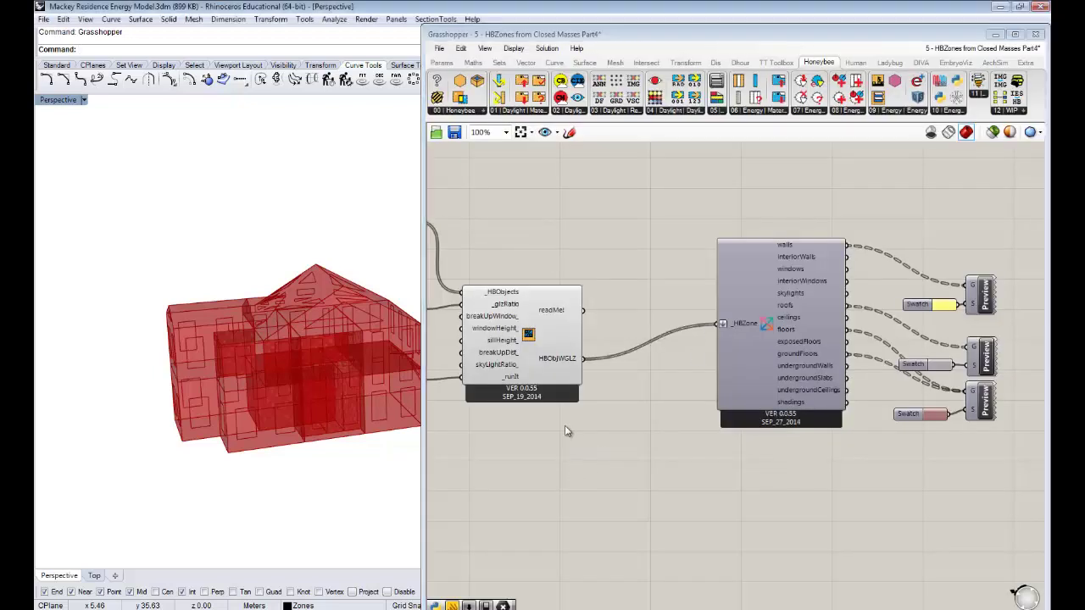
{"action": "right_click_drag", "start_coordinate": [603, 427], "coordinate": [682, 426]}
Turn off the glazing component's preview and turn the three Custom Preview components back on
{"action": "left_click", "coordinate": [609, 334]}
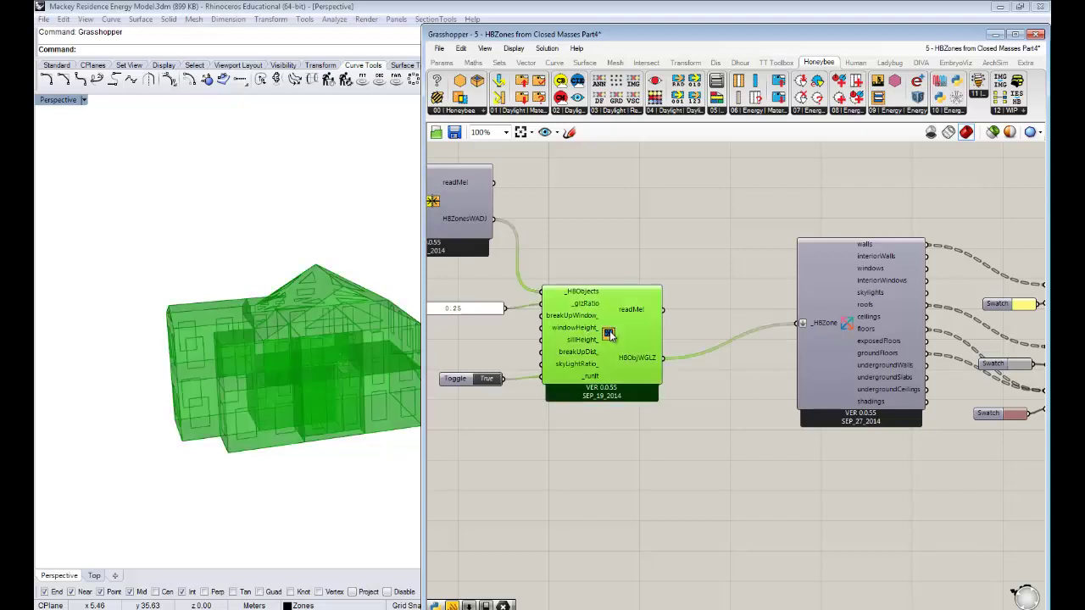
{"action": "right_click", "coordinate": [609, 331]}
{"action": "left_click", "coordinate": [639, 406]}
{"action": "right_click_drag", "start_coordinate": [820, 369], "coordinate": [566, 368]}
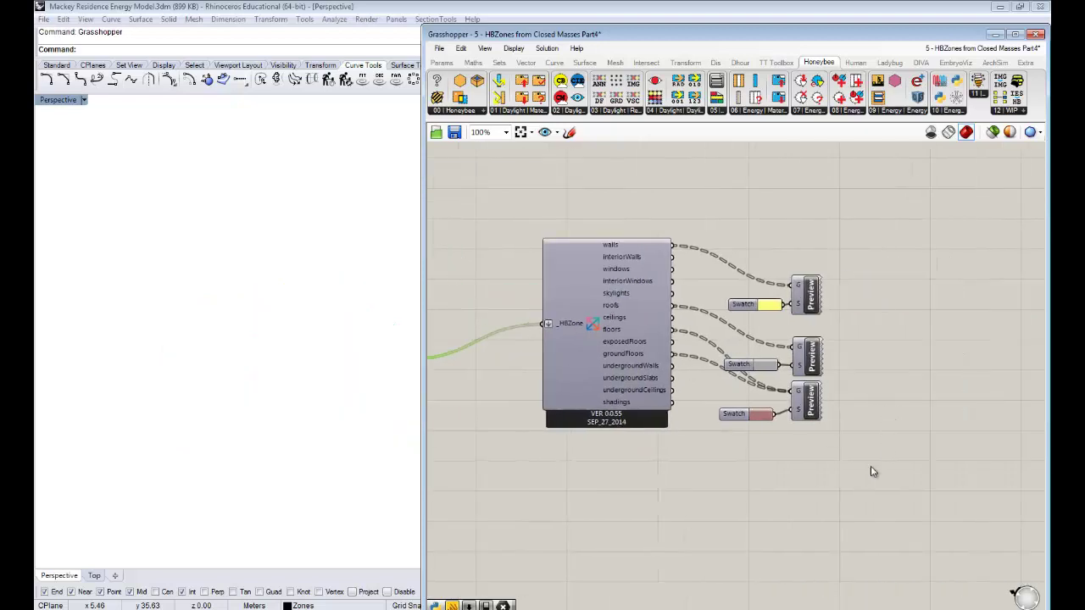
{"action": "left_click_drag", "start_coordinate": [873, 472], "coordinate": [793, 245]}
{"action": "right_click", "coordinate": [860, 251]}
{"action": "left_click", "coordinate": [897, 257]}
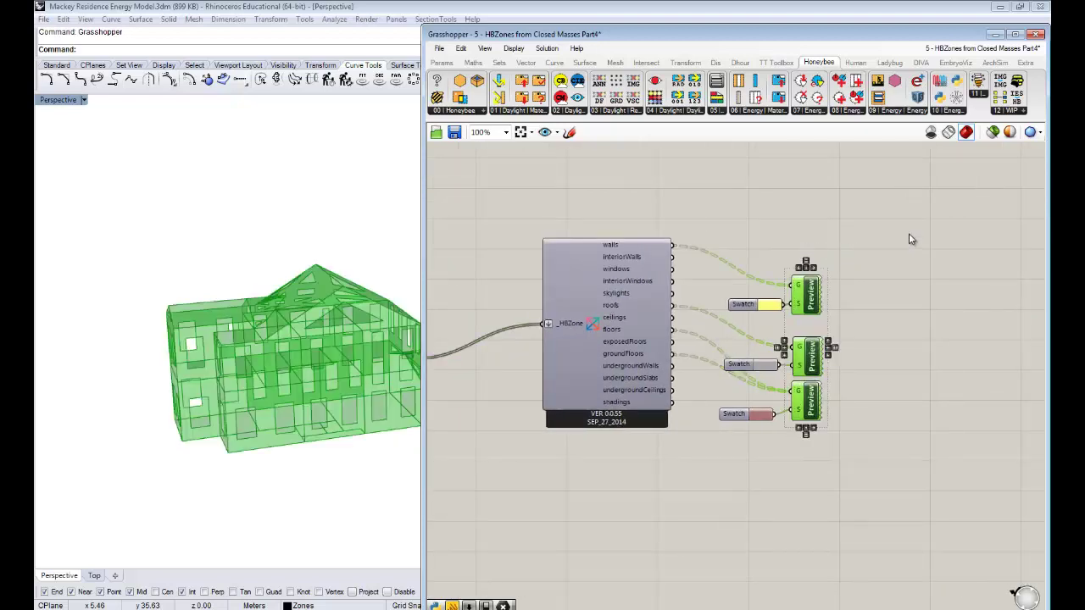
{"action": "left_click", "coordinate": [908, 239]}
Examine the window openings in the gable and the facade walls of the house
{"action": "right_click_drag", "start_coordinate": [242, 421], "coordinate": [207, 375]}
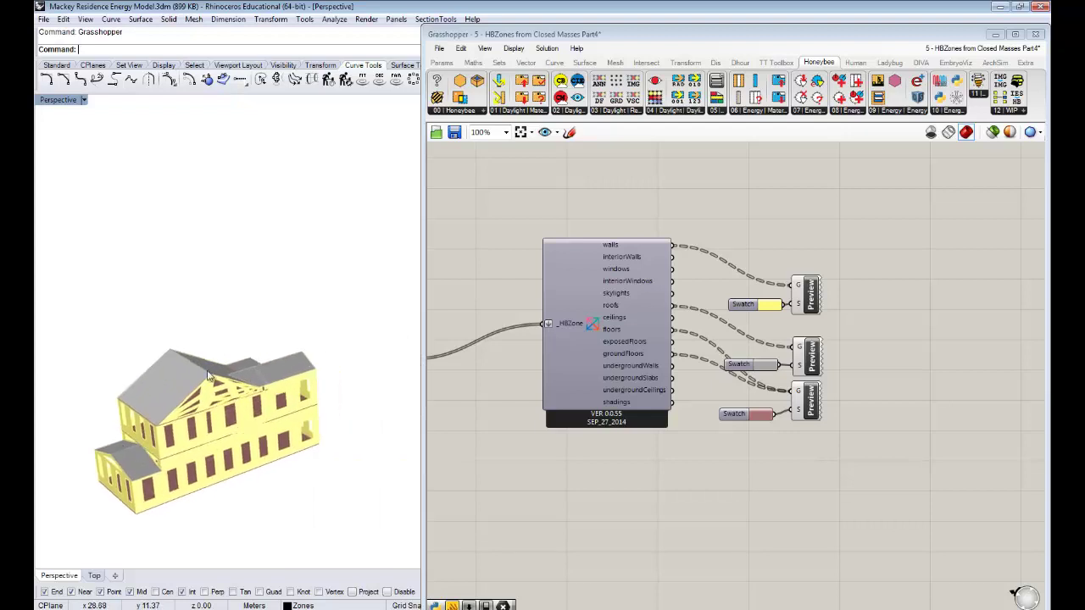
{"action": "scroll", "coordinate": [230, 444], "scroll_direction": "up", "scroll_amount": 6}
{"action": "right_click_drag", "start_coordinate": [240, 426], "coordinate": [249, 416]}
{"action": "scroll", "coordinate": [246, 488], "scroll_direction": "down", "scroll_amount": 2}
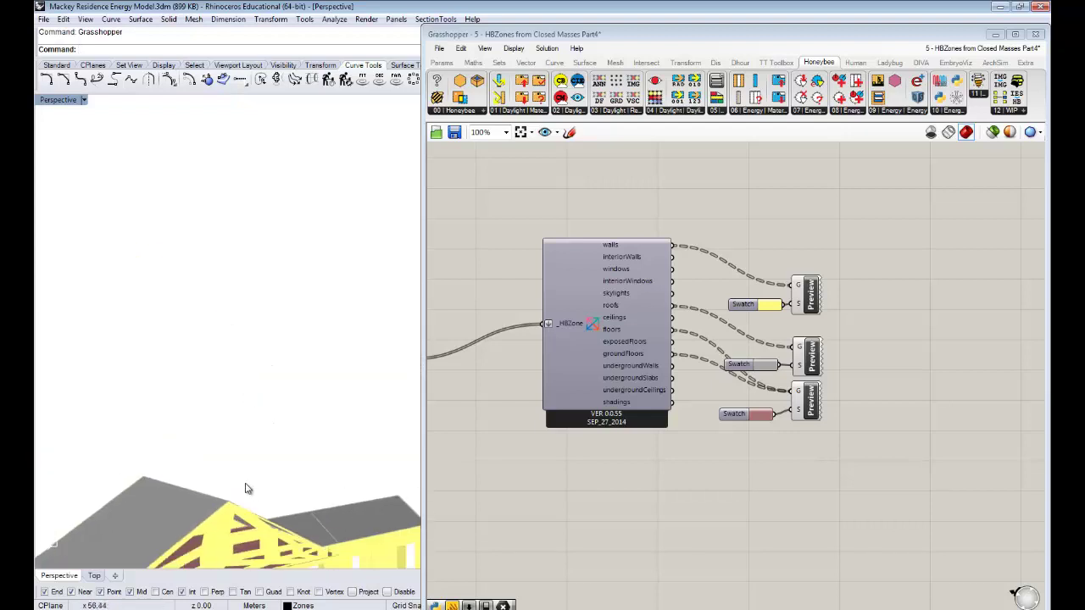
{"action": "right_click_drag", "start_coordinate": [246, 488], "coordinate": [308, 236], "text": "shift"}
{"action": "scroll", "coordinate": [298, 416], "scroll_direction": "up", "scroll_amount": 5}
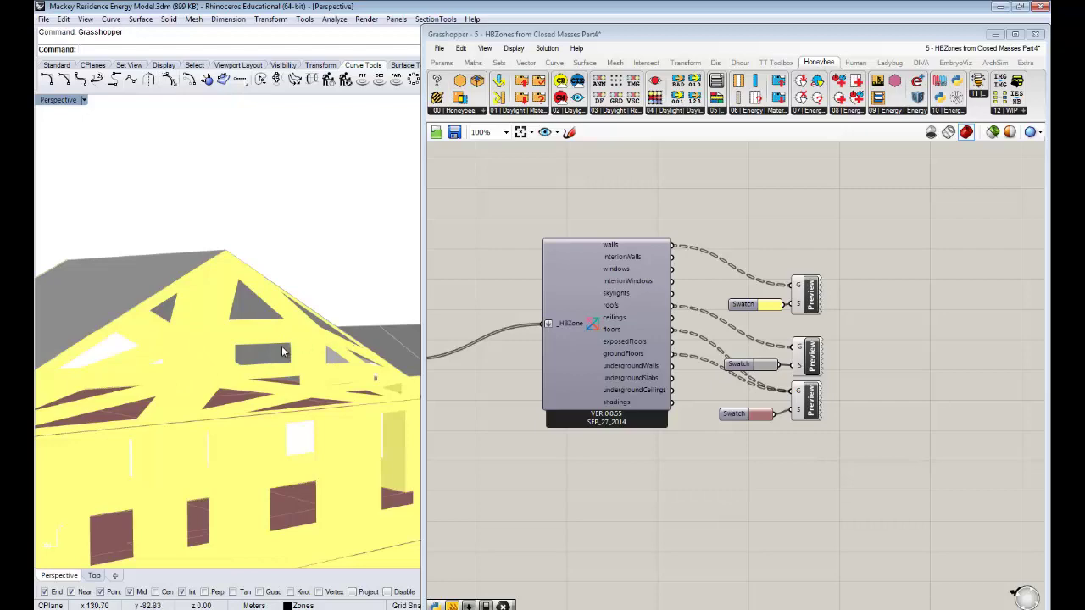
{"action": "scroll", "coordinate": [281, 346], "scroll_direction": "down", "scroll_amount": 5}
{"action": "scroll", "coordinate": [258, 381], "scroll_direction": "up", "scroll_amount": 5}
{"action": "right_click_drag", "start_coordinate": [264, 389], "coordinate": [242, 356]}
Nudge the 0.25 glazing ratio panel slightly and compare the window distribution on different sides of the house
{"action": "right_click_drag", "start_coordinate": [612, 415], "coordinate": [853, 411]}
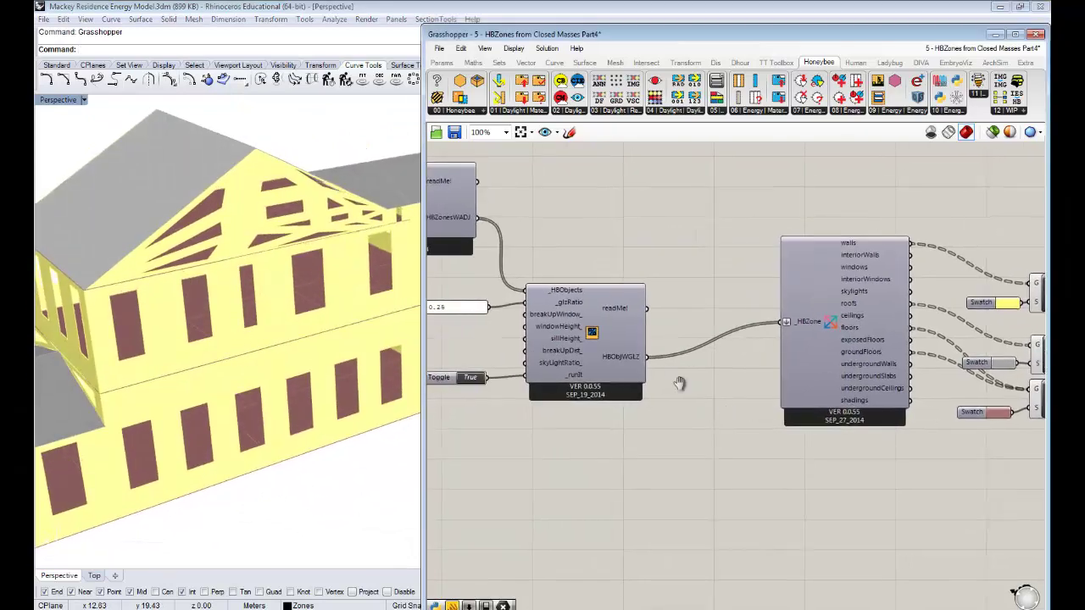
{"action": "right_click_drag", "start_coordinate": [681, 383], "coordinate": [783, 372]}
{"action": "left_click_drag", "start_coordinate": [571, 303], "coordinate": [576, 294]}
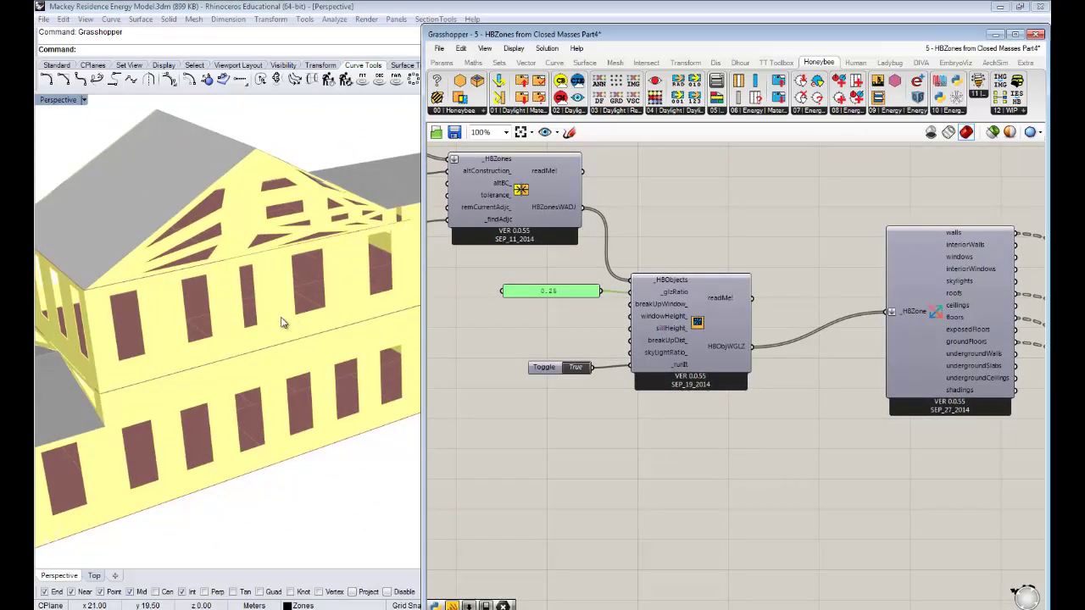
{"action": "right_click_drag", "start_coordinate": [283, 322], "coordinate": [291, 355]}
{"action": "scroll", "coordinate": [291, 356], "scroll_direction": "down", "scroll_amount": 5}
{"action": "right_click_drag", "start_coordinate": [331, 317], "coordinate": [313, 373]}
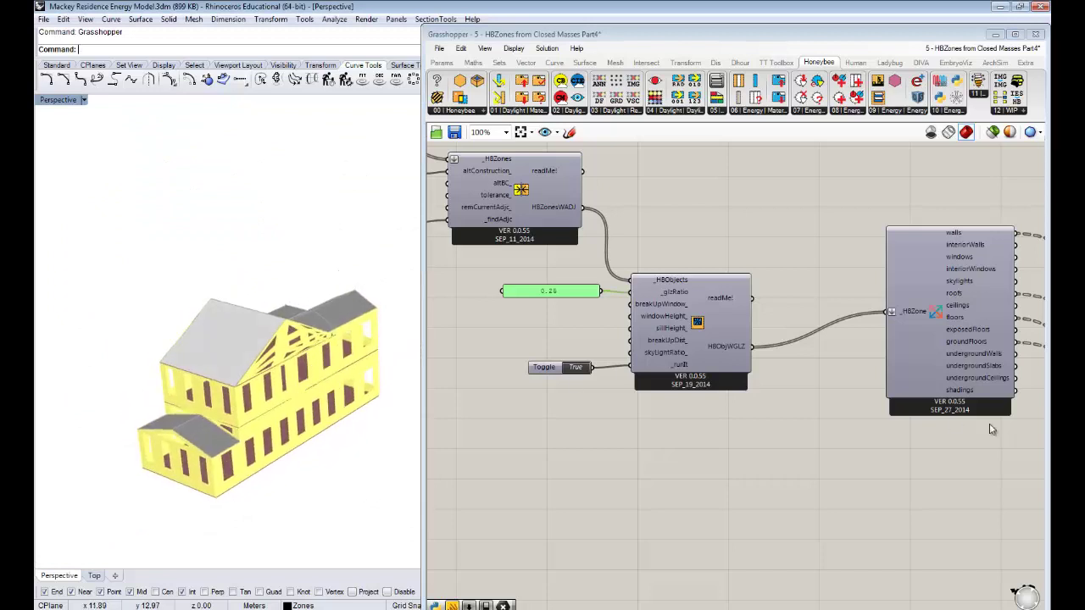
{"action": "right_click_drag", "start_coordinate": [274, 455], "coordinate": [278, 414]}
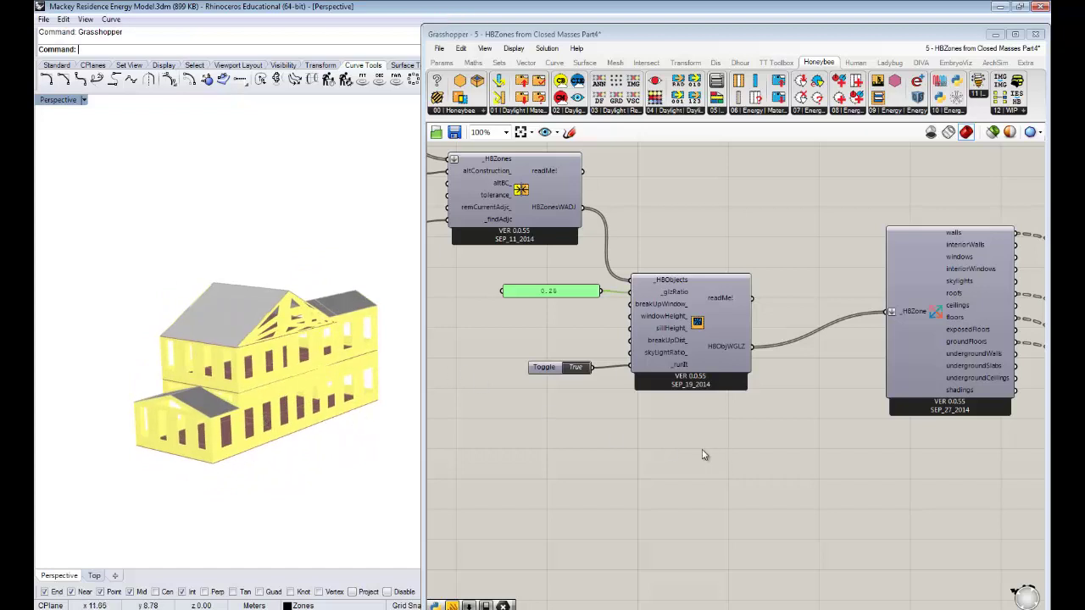
{"action": "right_click_drag", "start_coordinate": [746, 452], "coordinate": [635, 441]}
{"action": "right_click_drag", "start_coordinate": [820, 424], "coordinate": [793, 418]}
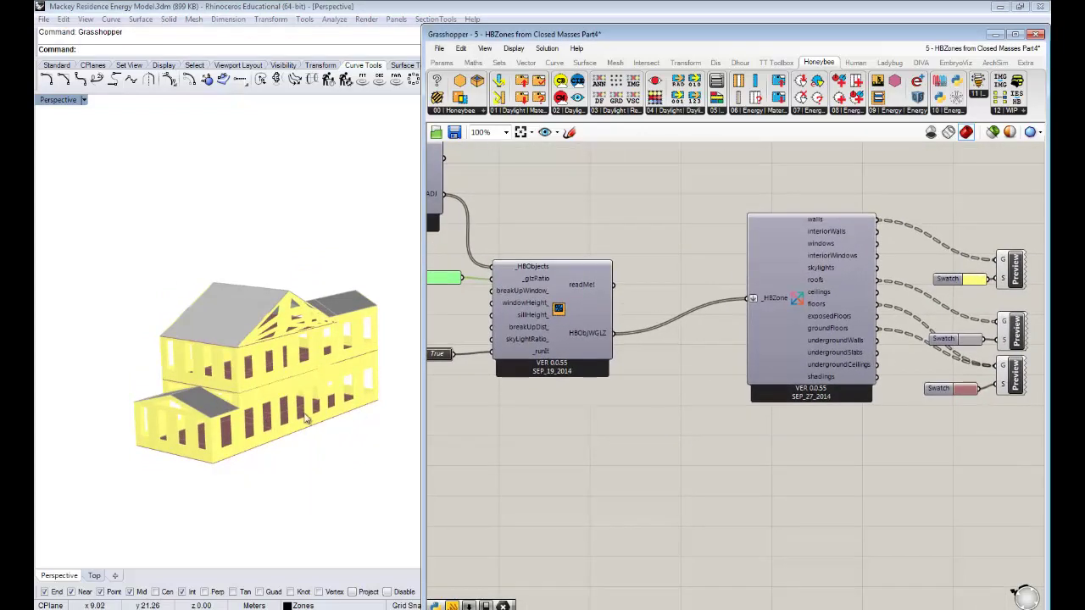
{"action": "right_click_drag", "start_coordinate": [297, 411], "coordinate": [324, 396]}
{"action": "scroll", "coordinate": [307, 343], "scroll_direction": "up", "scroll_amount": 5}
{"action": "scroll", "coordinate": [287, 328], "scroll_direction": "up", "scroll_amount": 3}
{"action": "scroll", "coordinate": [272, 349], "scroll_direction": "down", "scroll_amount": 5}
Add a Boolean Toggle set to True and connect it to the glazing component's breakUpWindow_ input
{"action": "right_click_drag", "start_coordinate": [645, 453], "coordinate": [728, 390]}
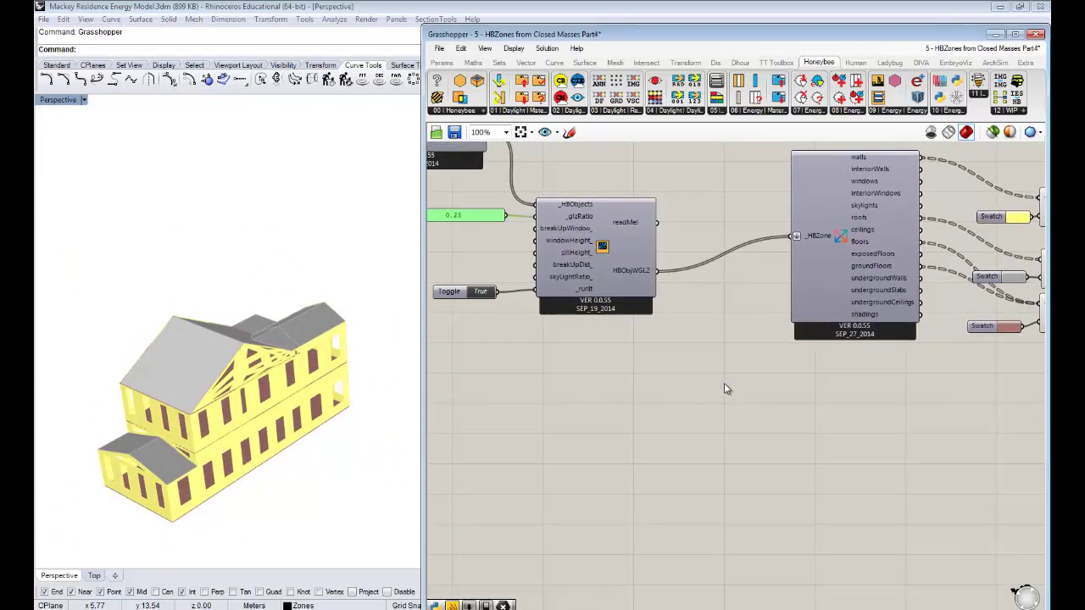
{"action": "scroll", "coordinate": [607, 404], "scroll_direction": "up", "scroll_amount": 5}
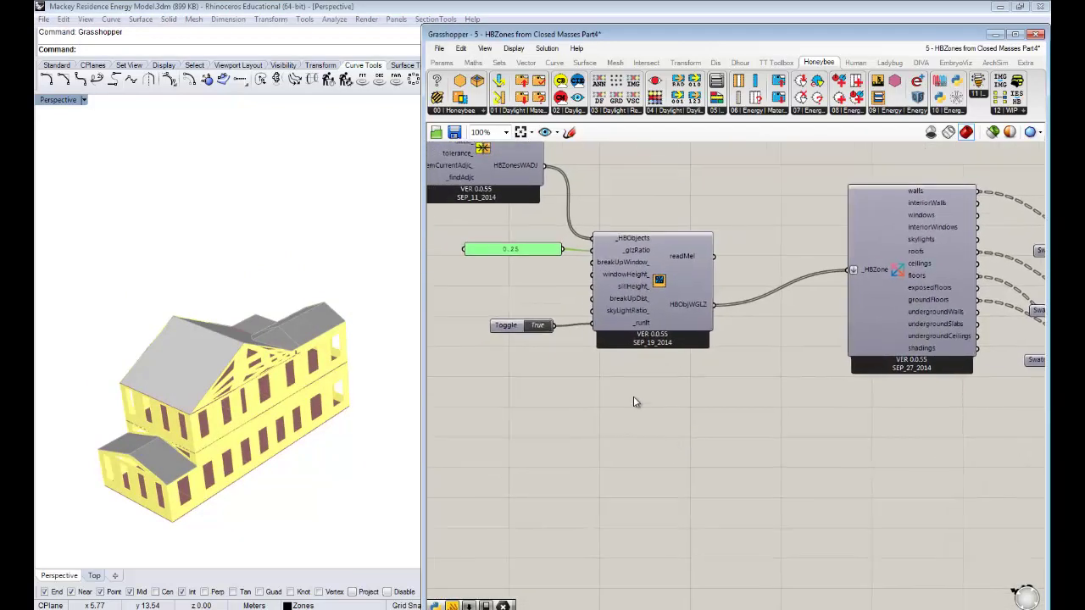
{"action": "mouse_move", "coordinate": [694, 254]}
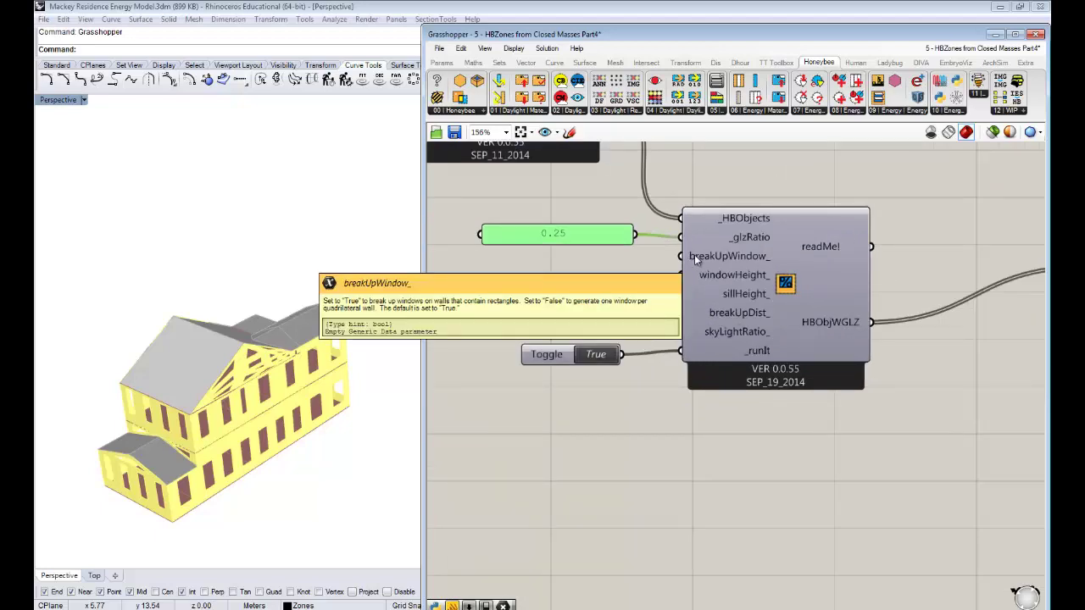
{"action": "right_click_drag", "start_coordinate": [310, 434], "coordinate": [244, 407]}
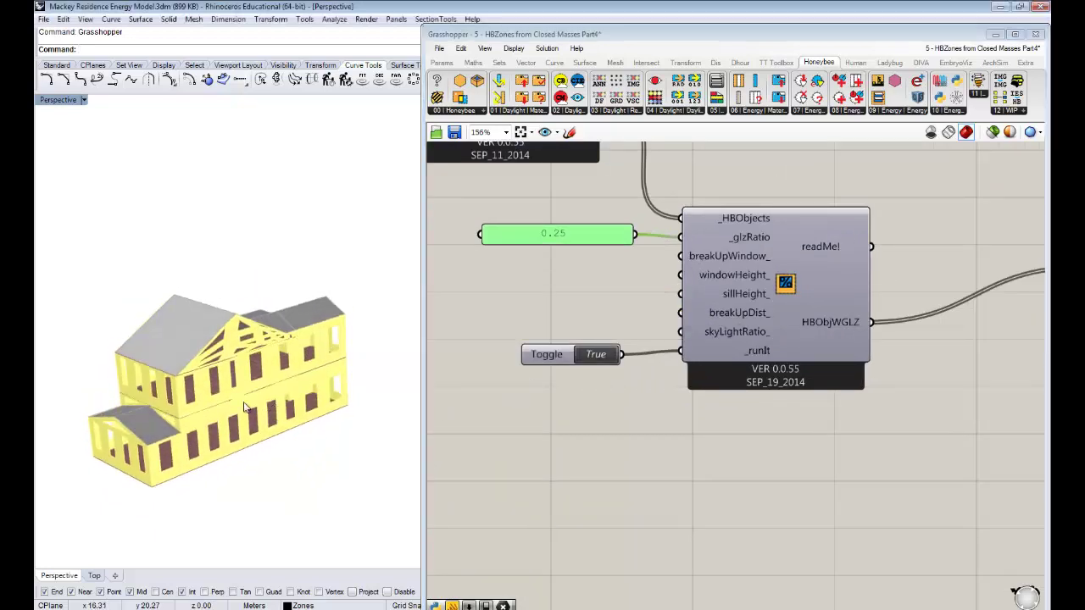
{"action": "right_click_drag", "start_coordinate": [551, 254], "coordinate": [583, 264]}
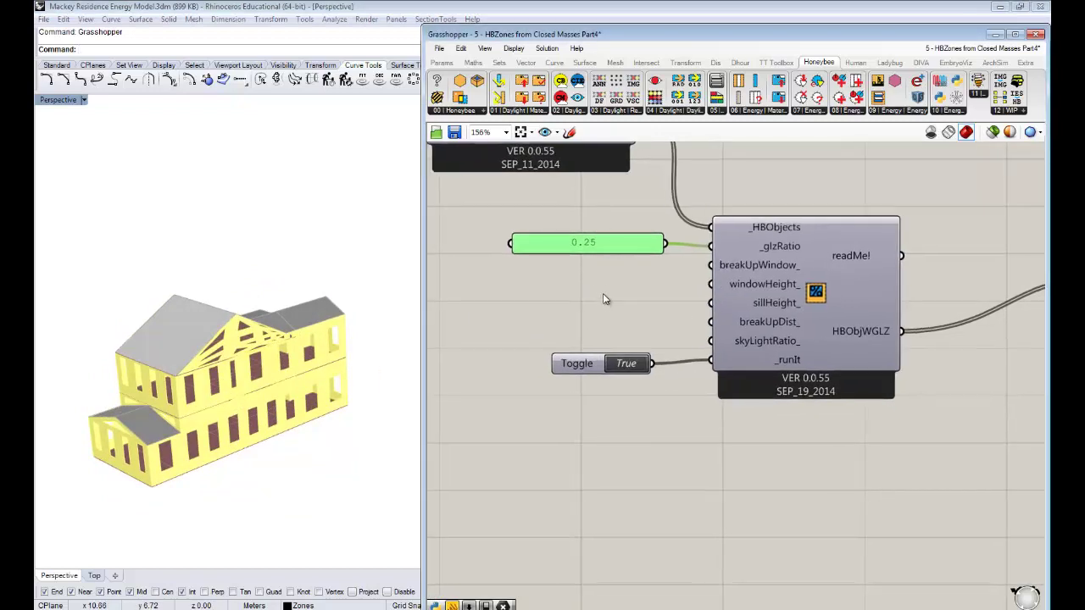
{"action": "double_click", "coordinate": [598, 278]}
{"action": "type", "text": "boo"}
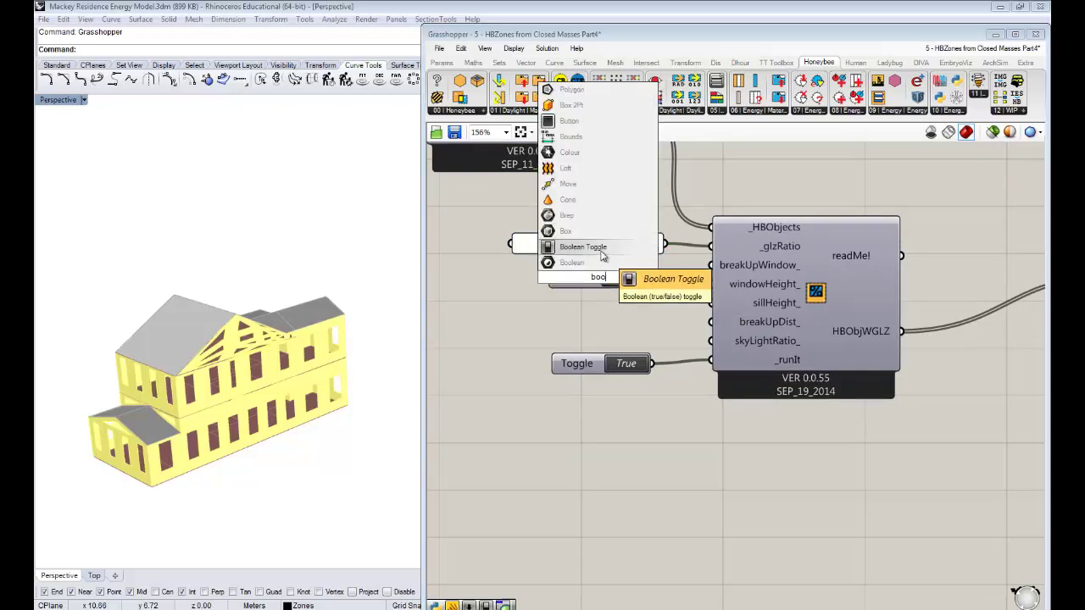
{"action": "left_click", "coordinate": [601, 255]}
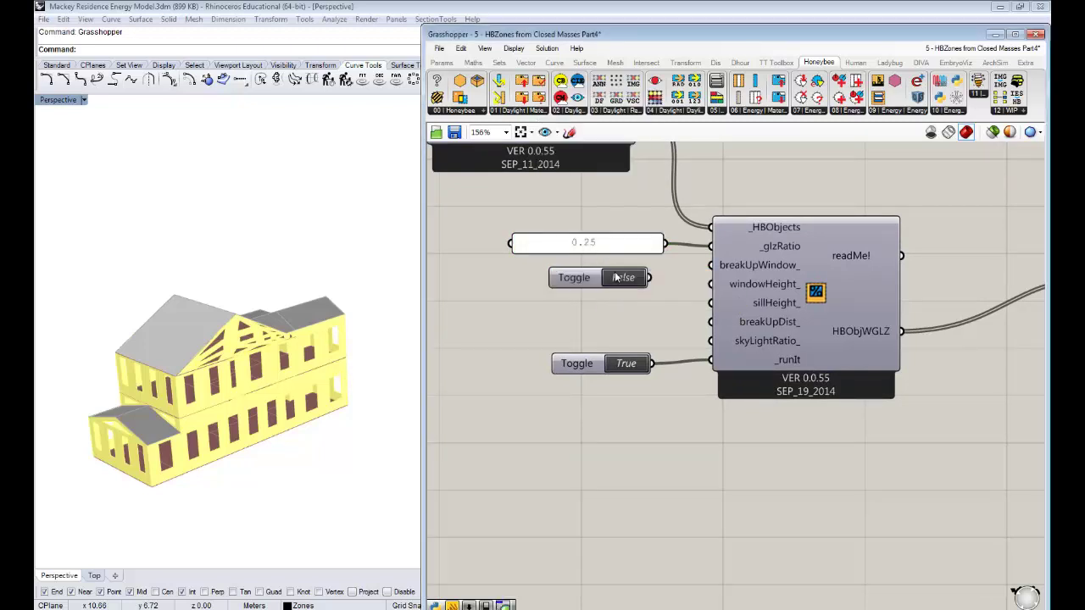
{"action": "double_click", "coordinate": [616, 278]}
{"action": "left_click_drag", "start_coordinate": [650, 277], "coordinate": [727, 276]}
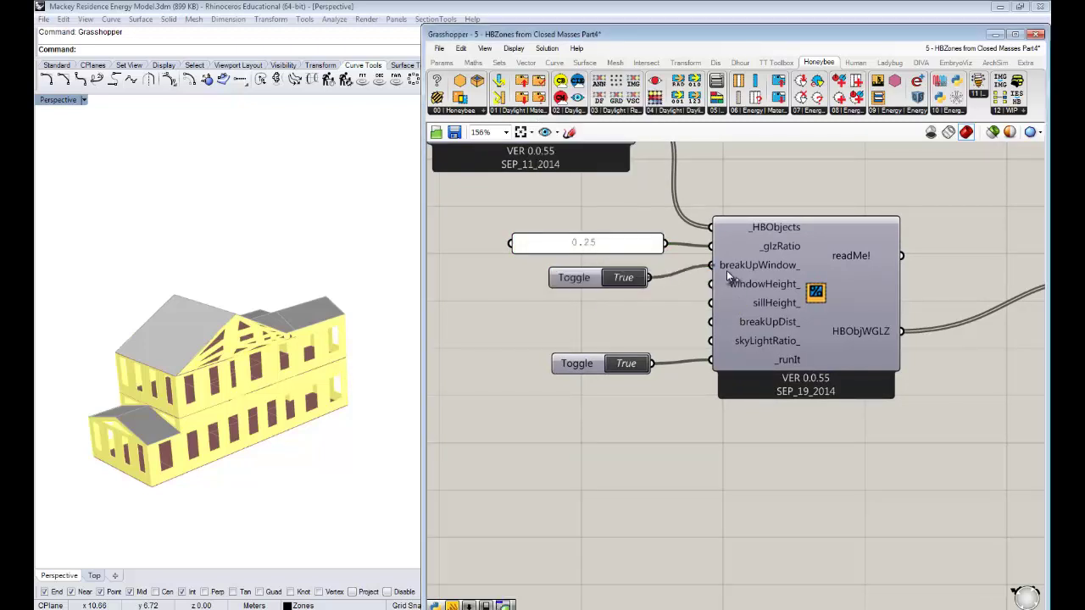
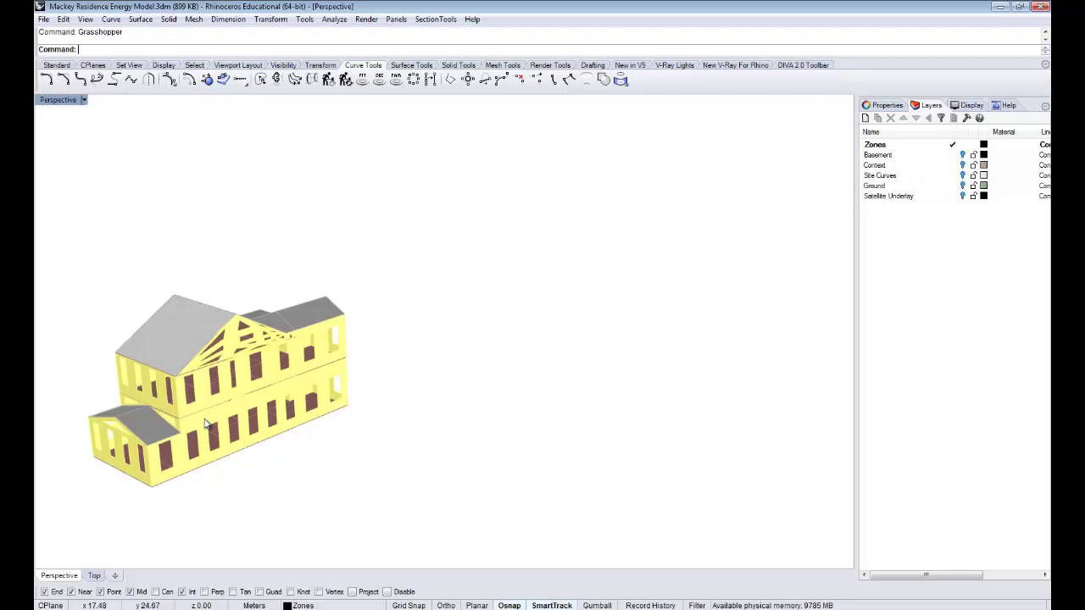
Switch back to Grasshopper and set the toggle feeding the breakUpWindow_ input to False
{"action": "key", "text": "alt+Tab"}
{"action": "scroll", "coordinate": [753, 399], "scroll_direction": "down", "scroll_amount": 2}
{"action": "right_click_drag", "start_coordinate": [905, 341], "coordinate": [881, 333]}
{"action": "right_click_drag", "start_coordinate": [796, 374], "coordinate": [815, 371]}
{"action": "scroll", "coordinate": [615, 316], "scroll_direction": "up", "scroll_amount": 4}
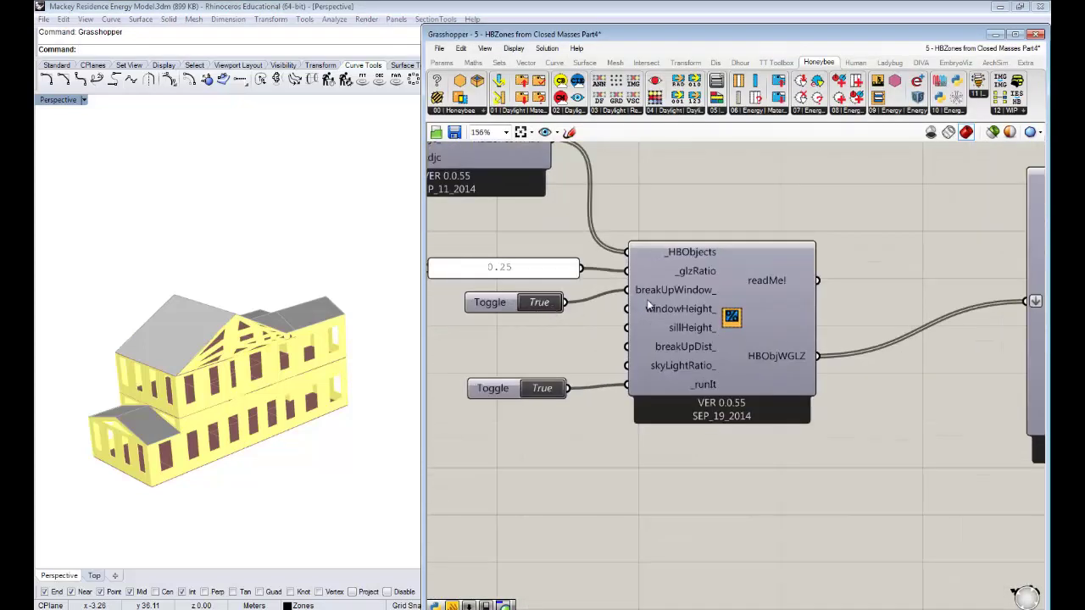
{"action": "mouse_move", "coordinate": [655, 294]}
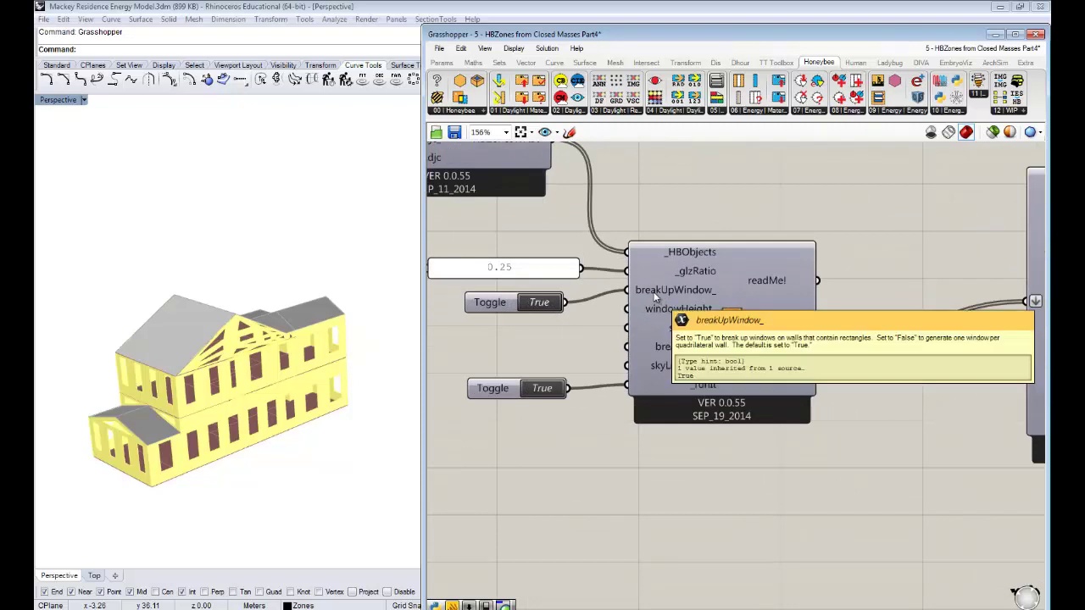
{"action": "right_click_drag", "start_coordinate": [559, 334], "coordinate": [604, 334]}
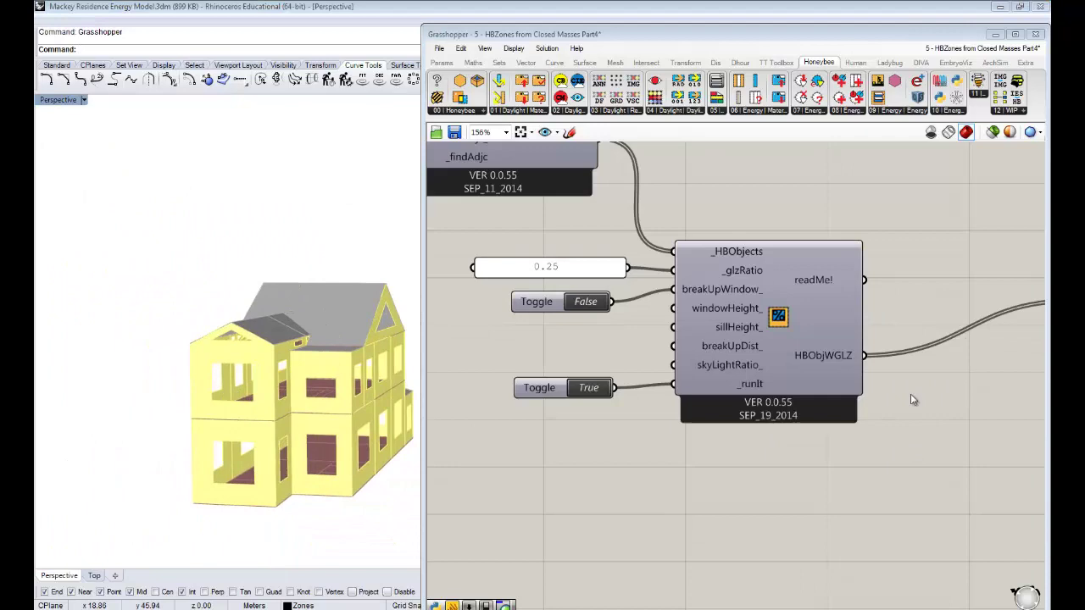
Move the walls' Custom Preview and its yellow swatch up to make room above the roofs' preview
{"action": "right_click_drag", "start_coordinate": [910, 393], "coordinate": [622, 363]}
{"action": "scroll", "coordinate": [778, 369], "scroll_direction": "down", "scroll_amount": 2}
{"action": "right_click_drag", "start_coordinate": [871, 299], "coordinate": [765, 329]}
{"action": "scroll", "coordinate": [863, 296], "scroll_direction": "up", "scroll_amount": 2}
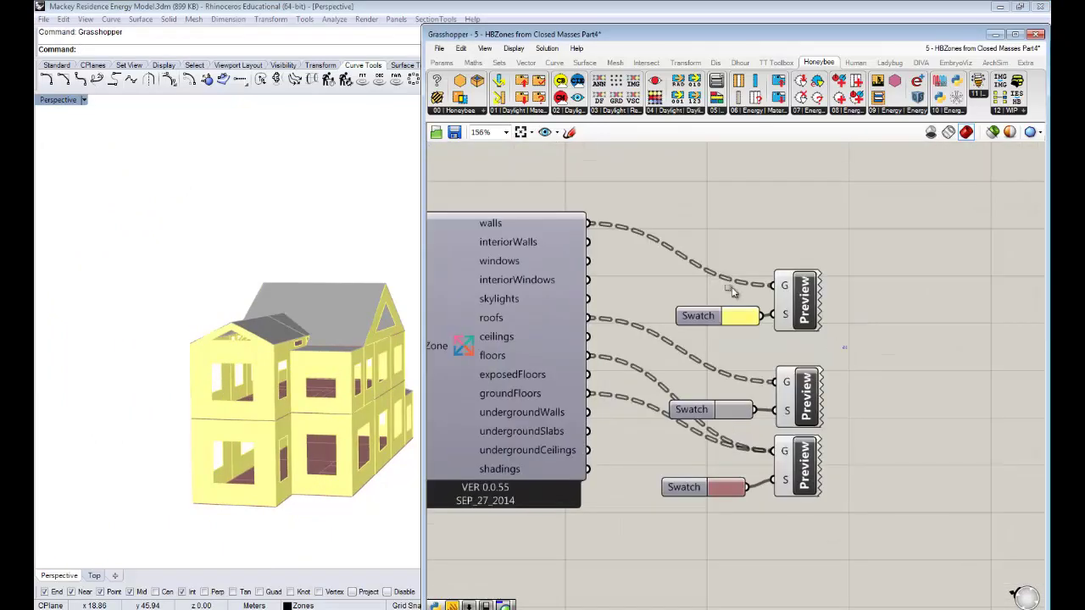
{"action": "left_click_drag", "start_coordinate": [730, 288], "coordinate": [700, 269]}
{"action": "left_click_drag", "start_coordinate": [792, 293], "coordinate": [797, 231]}
{"action": "left_click", "coordinate": [695, 314]}
{"action": "right_click_drag", "start_coordinate": [713, 296], "coordinate": [820, 268]}
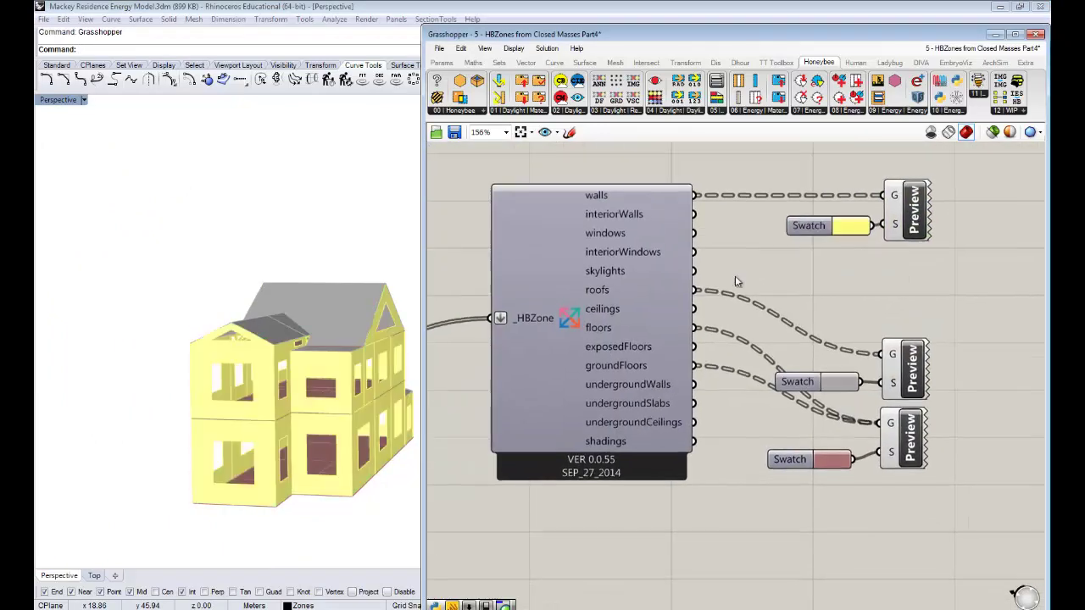
Duplicate the walls' preview and swatch, place the copy below the original, and connect the windows output to its geometry input
{"action": "mouse_move", "coordinate": [615, 237]}
{"action": "right_click_drag", "start_coordinate": [784, 254], "coordinate": [717, 257]}
{"action": "left_click_drag", "start_coordinate": [918, 265], "coordinate": [706, 182]}
{"action": "key", "text": "ctrl+c"}
{"action": "key", "text": "ctrl+v"}
{"action": "left_click_drag", "start_coordinate": [846, 224], "coordinate": [839, 294]}
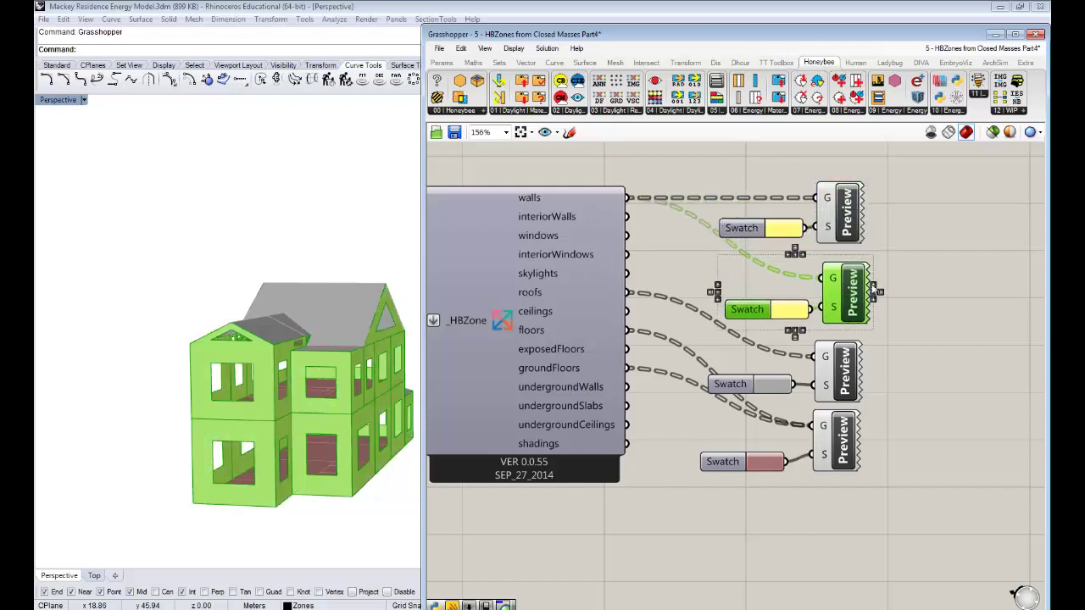
{"action": "left_click", "coordinate": [717, 278]}
{"action": "left_click_drag", "start_coordinate": [628, 237], "coordinate": [820, 277]}
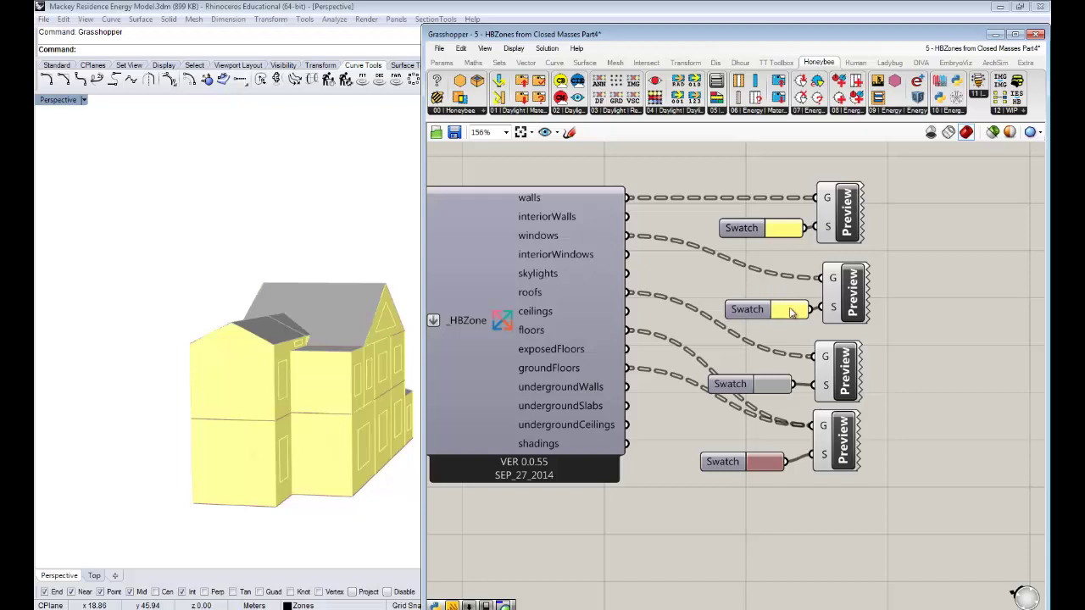
Change the windows' colour swatch to a semi-transparent light blue and check the glazing on the model
{"action": "left_click", "coordinate": [791, 312]}
{"action": "left_click_drag", "start_coordinate": [842, 457], "coordinate": [869, 467]}
{"action": "left_click_drag", "start_coordinate": [913, 497], "coordinate": [845, 495]}
{"action": "left_click", "coordinate": [721, 515]}
{"action": "right_click_drag", "start_coordinate": [255, 376], "coordinate": [289, 366]}
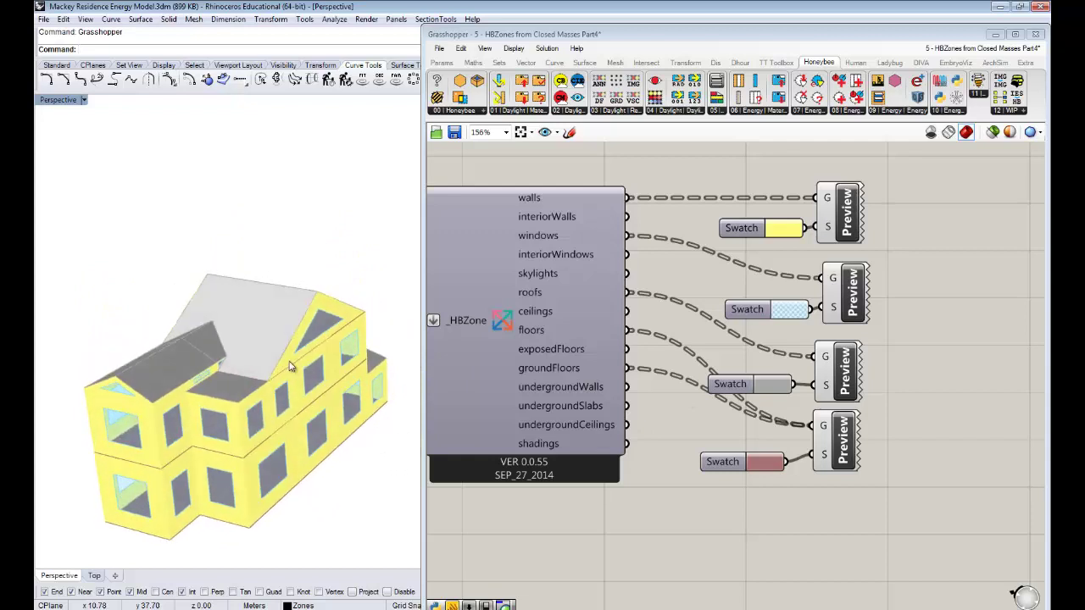
{"action": "right_click_drag", "start_coordinate": [666, 514], "coordinate": [726, 445]}
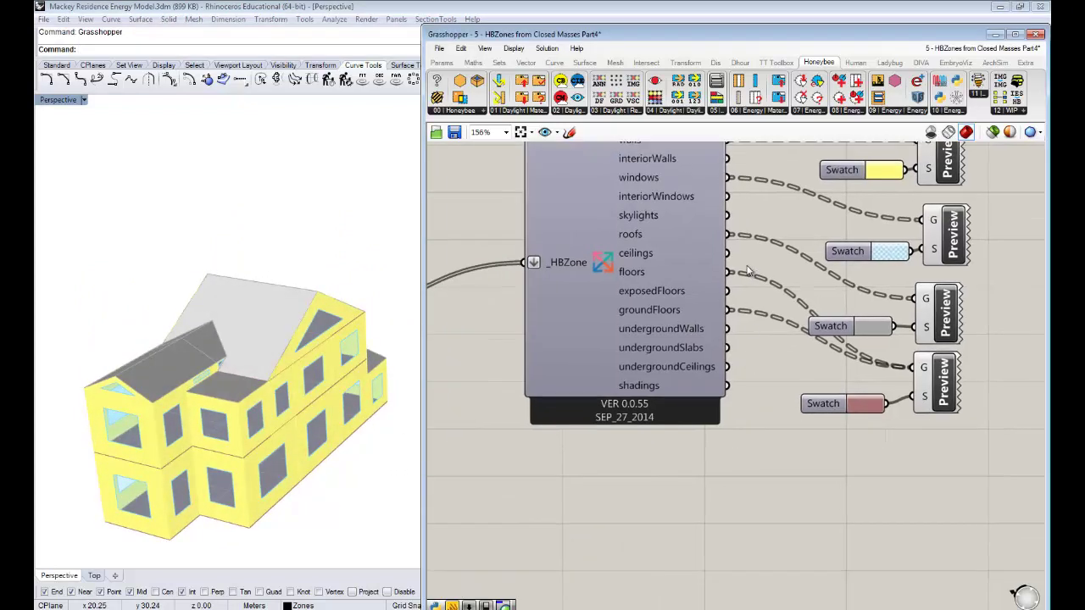
Add the interiorWalls output to the yellow walls preview's geometry input alongside the walls, and inspect the model
{"action": "right_click_drag", "start_coordinate": [748, 271], "coordinate": [746, 318]}
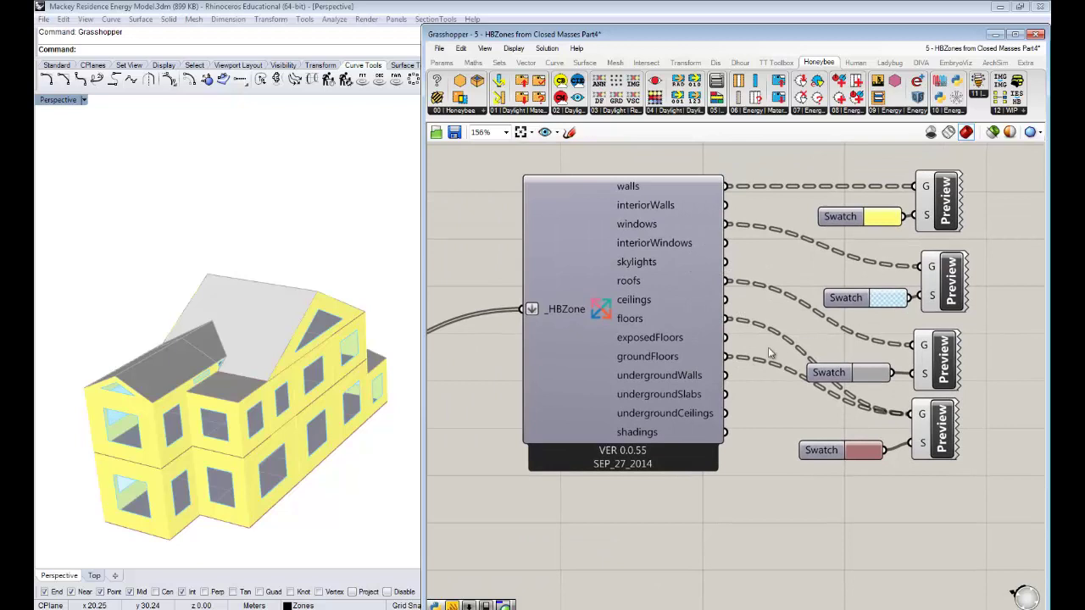
{"action": "right_click_drag", "start_coordinate": [841, 383], "coordinate": [761, 419]}
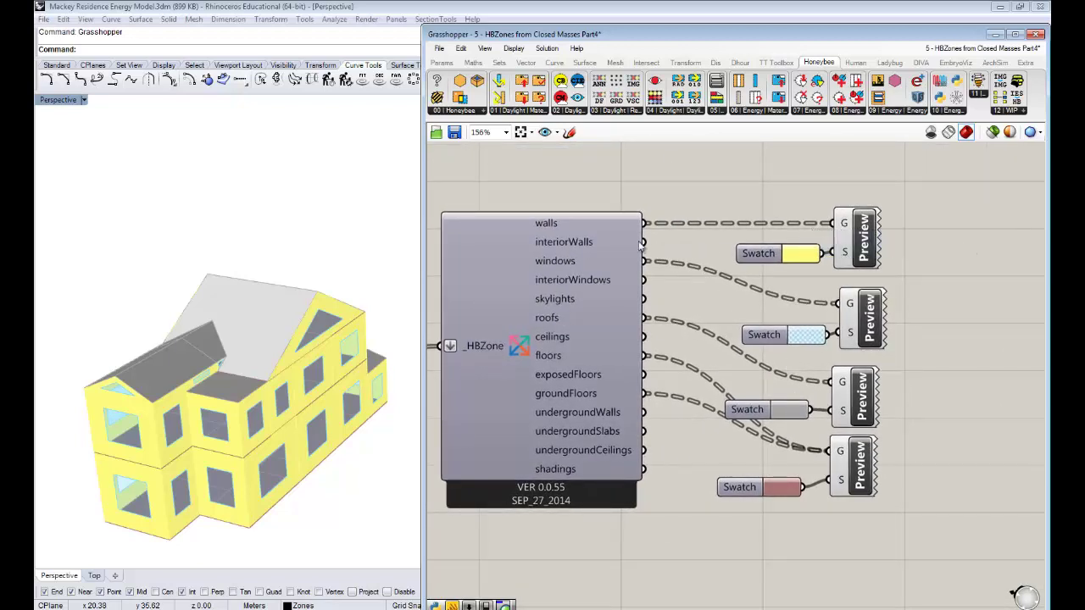
{"action": "left_click_drag", "start_coordinate": [642, 243], "coordinate": [843, 225], "text": "shift"}
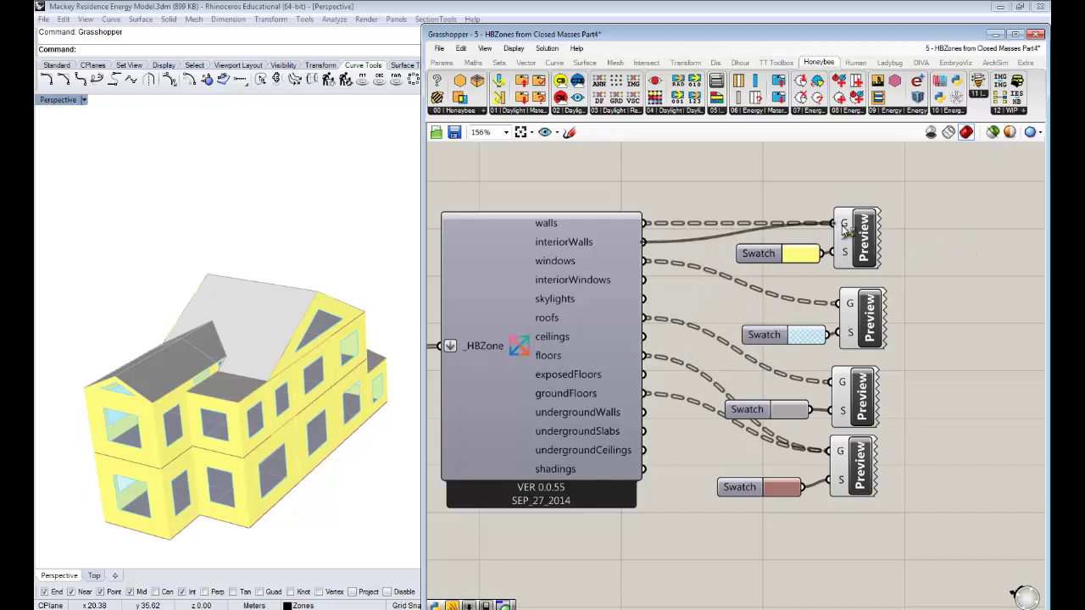
{"action": "right_click_drag", "start_coordinate": [324, 412], "coordinate": [293, 390]}
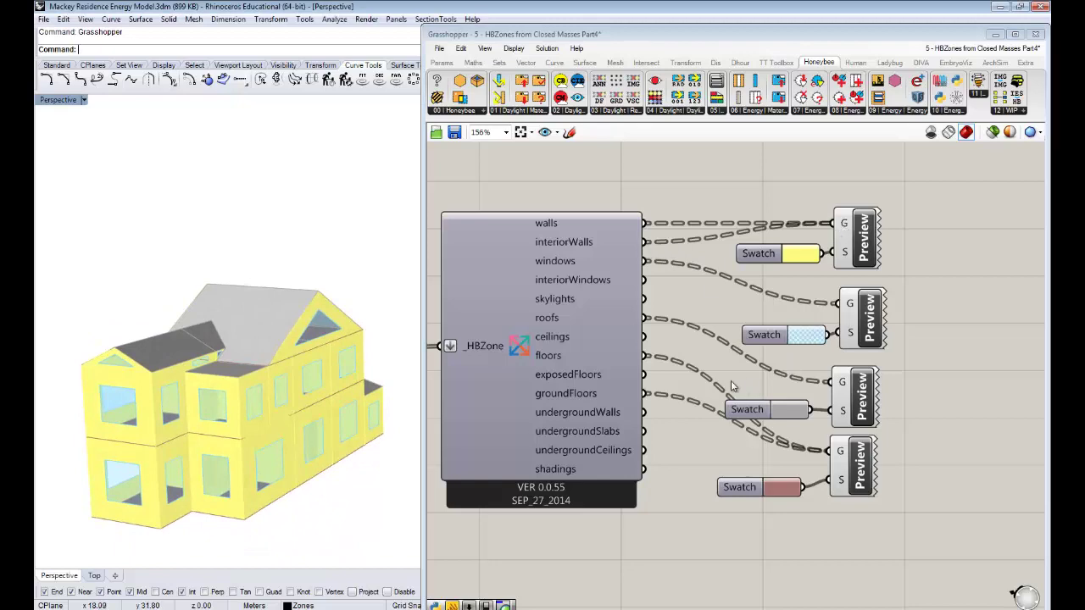
{"action": "right_click_drag", "start_coordinate": [309, 352], "coordinate": [304, 329]}
{"action": "right_click_drag", "start_coordinate": [289, 289], "coordinate": [336, 345]}
{"action": "scroll", "coordinate": [337, 339], "scroll_direction": "up", "scroll_amount": 5}
{"action": "scroll", "coordinate": [334, 322], "scroll_direction": "down", "scroll_amount": 5}
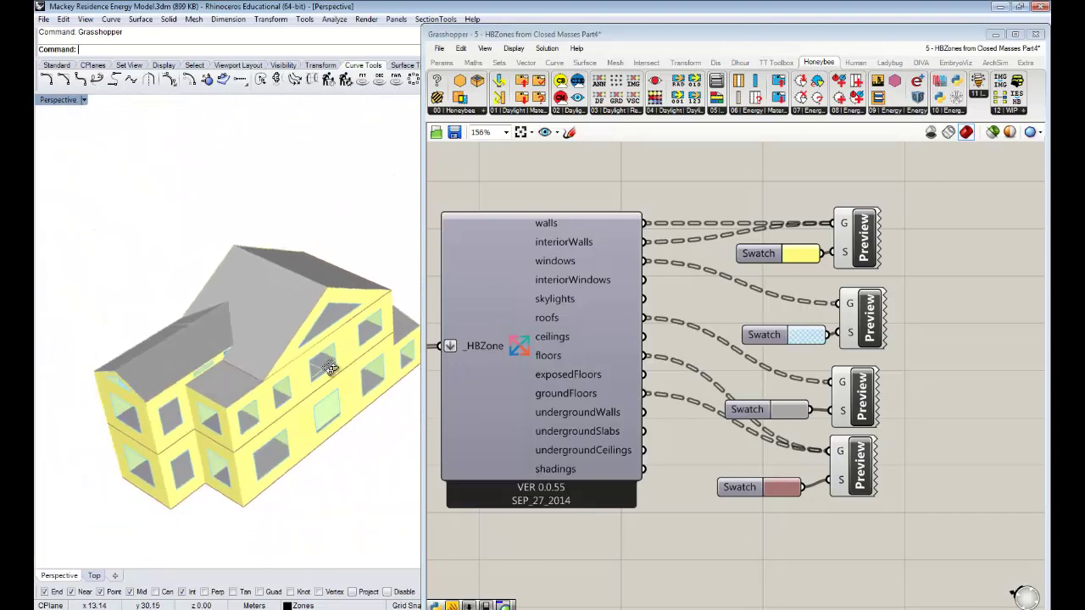
Move the glazing component with its ratio panel and toggles down to make room below the zone adjacency component
{"action": "right_click_drag", "start_coordinate": [523, 439], "coordinate": [809, 340]}
{"action": "scroll", "coordinate": [808, 341], "scroll_direction": "down", "scroll_amount": 2}
{"action": "right_click_drag", "start_coordinate": [658, 356], "coordinate": [797, 352]}
{"action": "right_click_drag", "start_coordinate": [561, 378], "coordinate": [673, 313]}
{"action": "scroll", "coordinate": [686, 312], "scroll_direction": "up", "scroll_amount": 2}
{"action": "left_click_drag", "start_coordinate": [575, 260], "coordinate": [578, 249]}
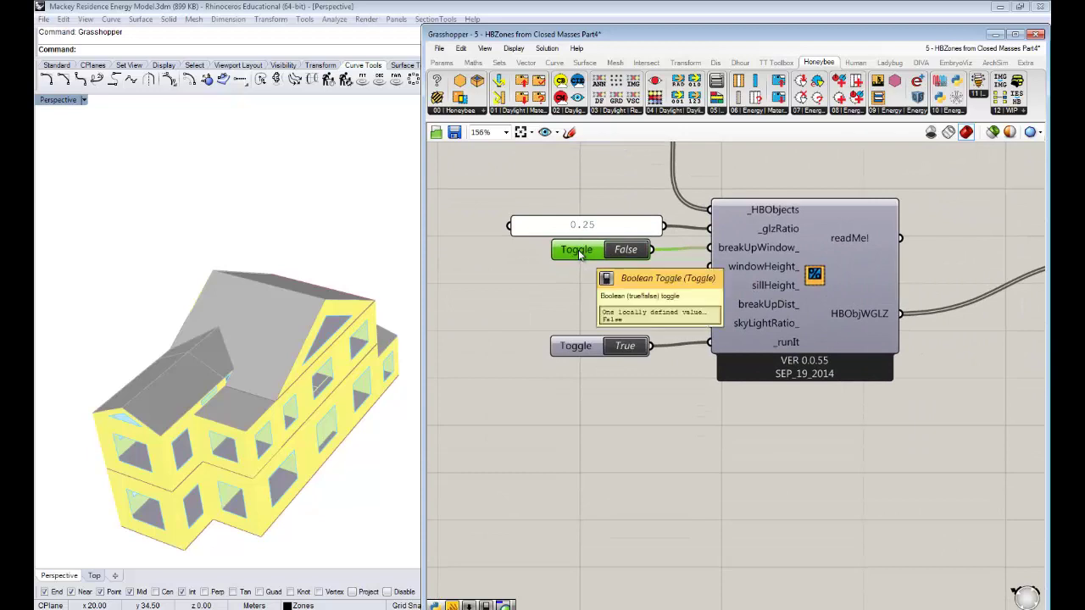
{"action": "right_click_drag", "start_coordinate": [693, 273], "coordinate": [724, 305]}
{"action": "scroll", "coordinate": [684, 257], "scroll_direction": "down", "scroll_amount": 3}
{"action": "left_click_drag", "start_coordinate": [811, 392], "coordinate": [622, 245]}
{"action": "left_click_drag", "start_coordinate": [774, 317], "coordinate": [775, 373]}
{"action": "left_click", "coordinate": [658, 279]}
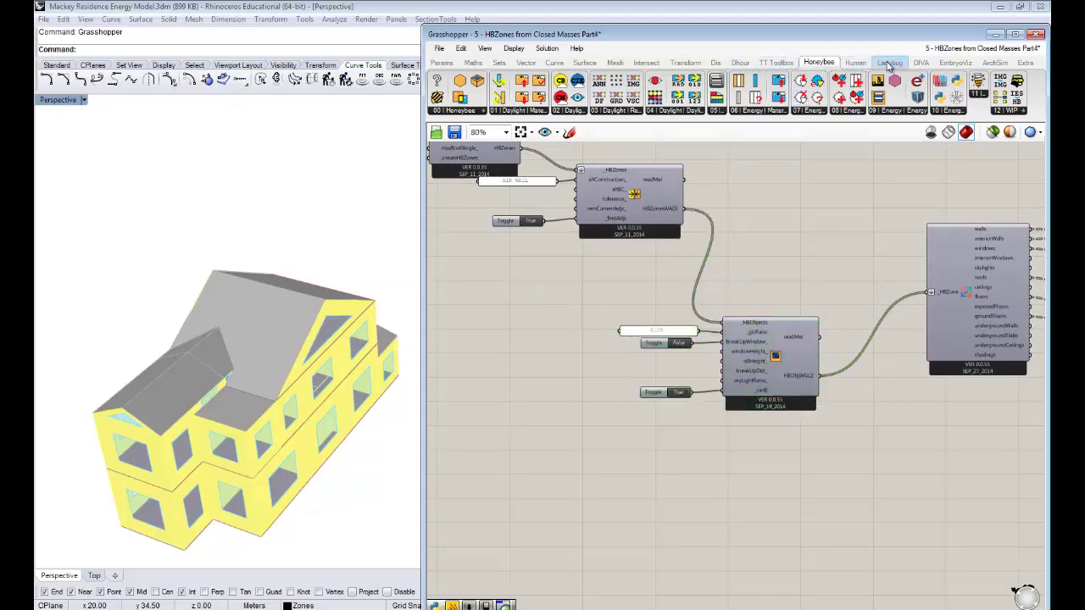
Add an item selector between the adjacency and glazing components and connect the HBZonesWADJ output to it
{"action": "left_click", "coordinate": [856, 63]}
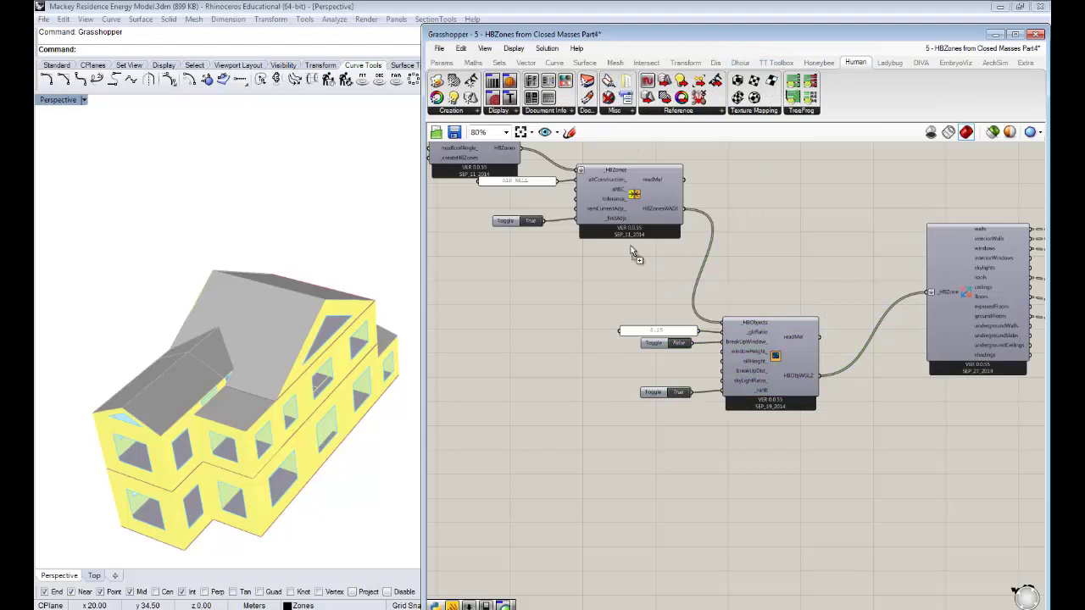
{"action": "left_click_drag", "start_coordinate": [632, 255], "coordinate": [643, 289]}
{"action": "left_click_drag", "start_coordinate": [682, 208], "coordinate": [630, 289]}
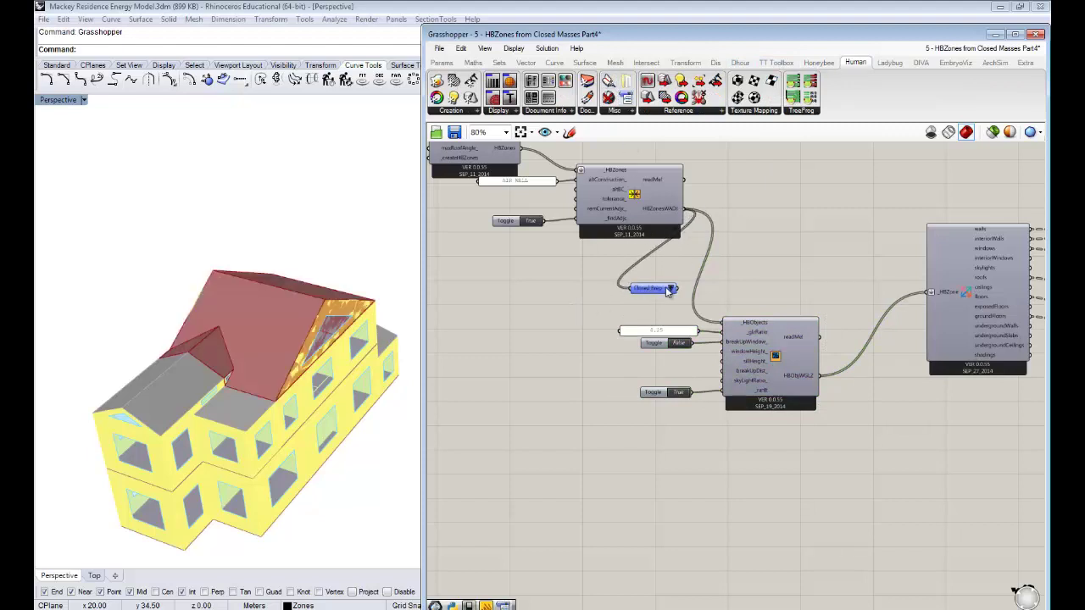
Try several zones in the item selector, checking each on the model, and settle on the projecting ground-floor corner zone
{"action": "left_click", "coordinate": [669, 290]}
{"action": "left_click", "coordinate": [706, 380]}
{"action": "right_click_drag", "start_coordinate": [278, 378], "coordinate": [668, 261]}
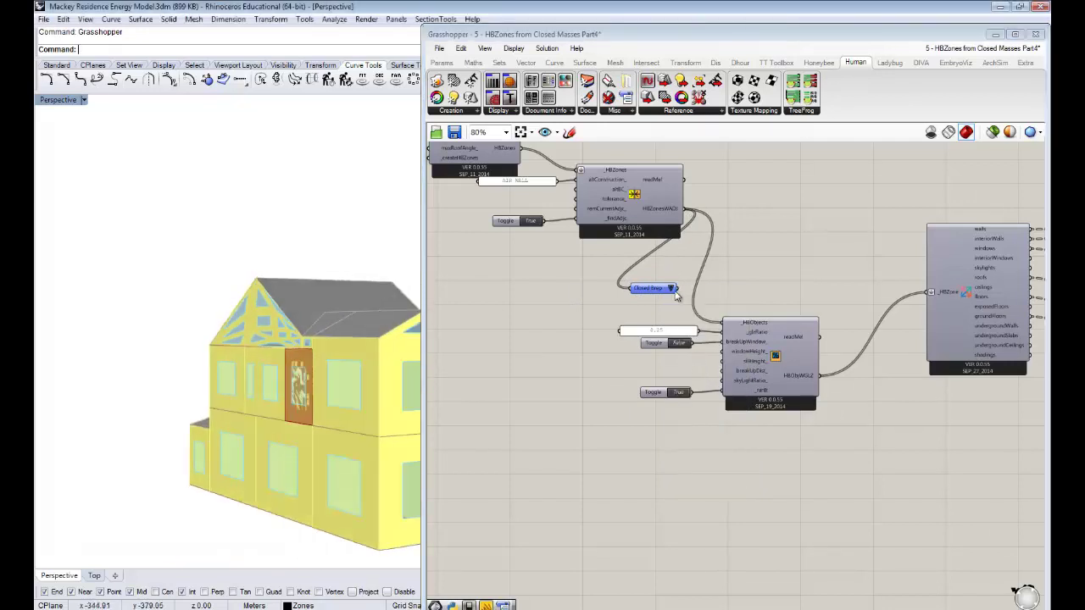
{"action": "left_click", "coordinate": [675, 292]}
{"action": "left_click", "coordinate": [709, 402]}
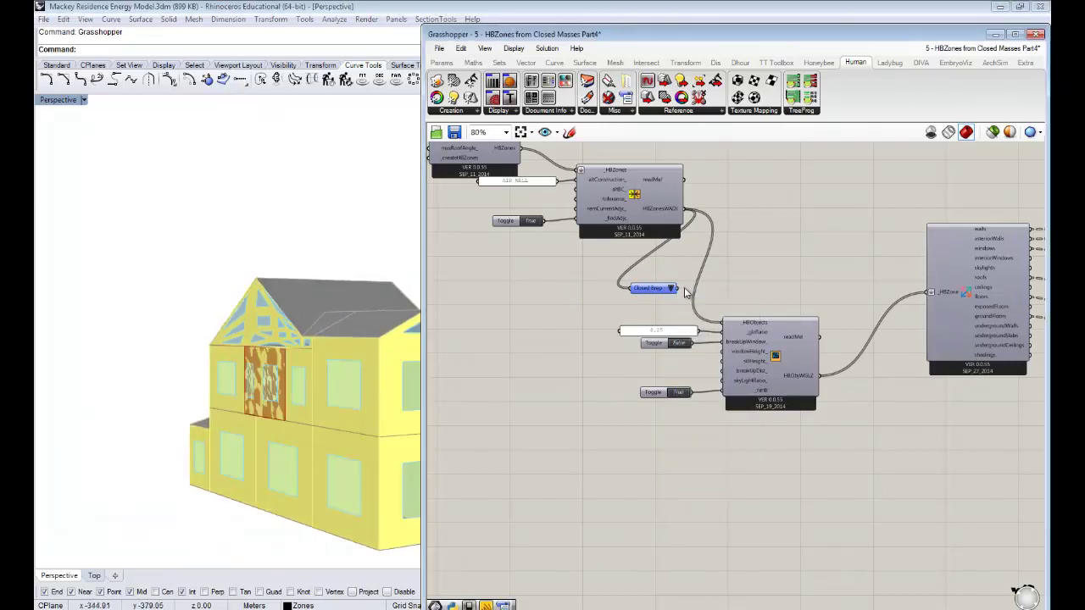
{"action": "left_click", "coordinate": [671, 290]}
{"action": "left_click", "coordinate": [695, 424]}
{"action": "right_click_drag", "start_coordinate": [277, 391], "coordinate": [71, 393]}
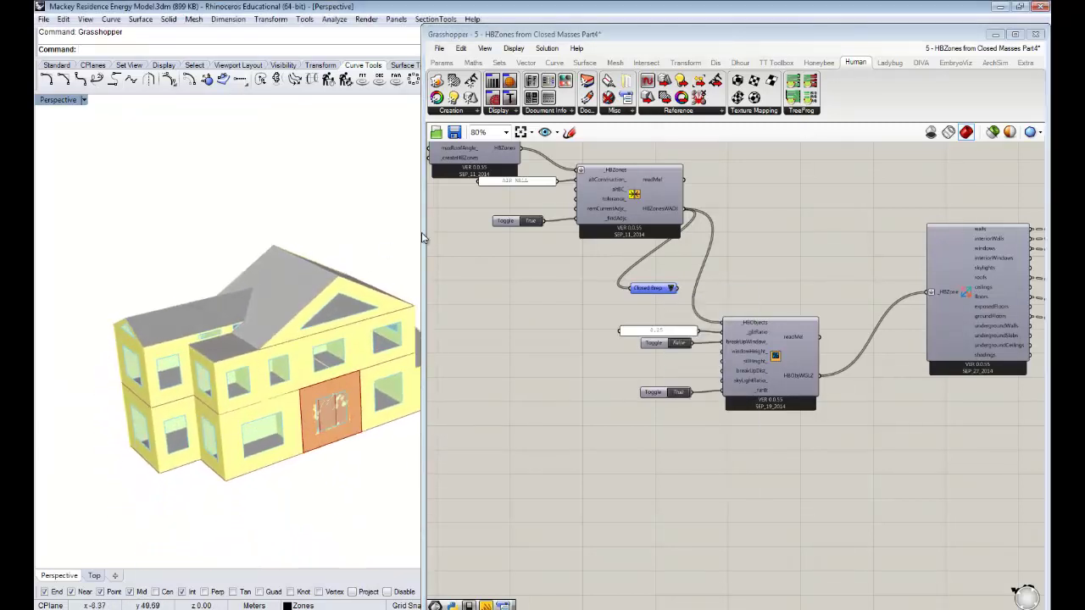
{"action": "left_click", "coordinate": [672, 288]}
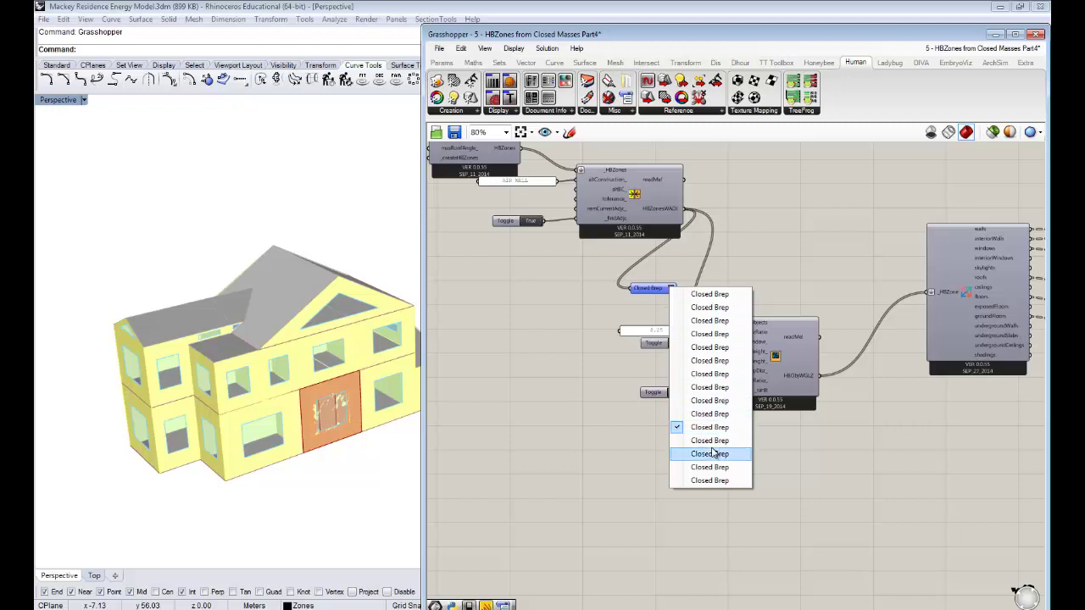
{"action": "left_click", "coordinate": [712, 454]}
{"action": "right_click_drag", "start_coordinate": [174, 390], "coordinate": [280, 394]}
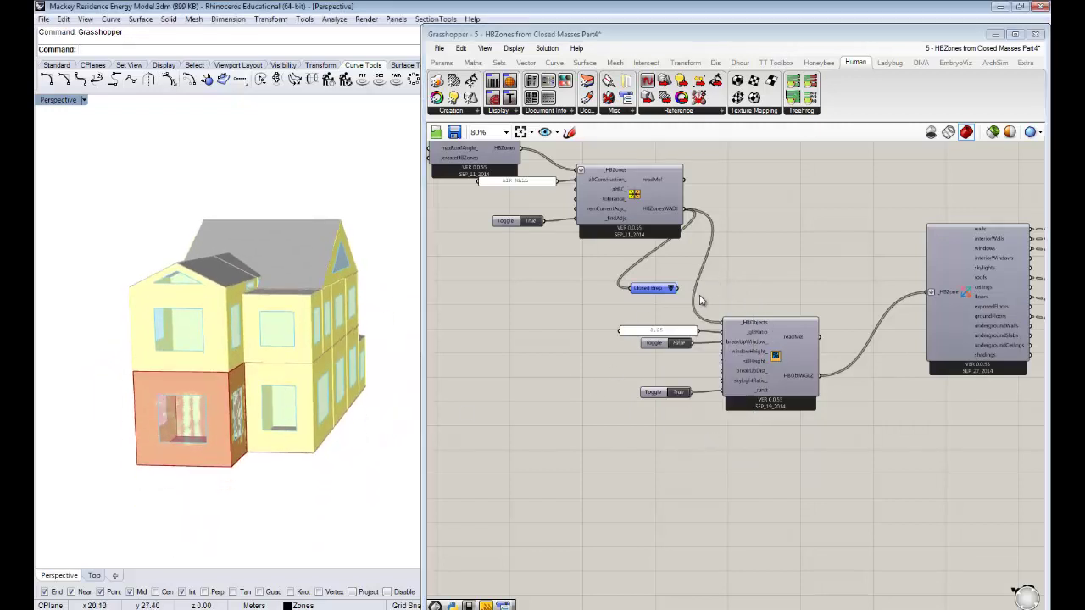
Feed the selected zone into the glazing component's _HBObjects input in place of all zones, and turn off the selector's preview
{"action": "left_click_drag", "start_coordinate": [678, 288], "coordinate": [722, 323]}
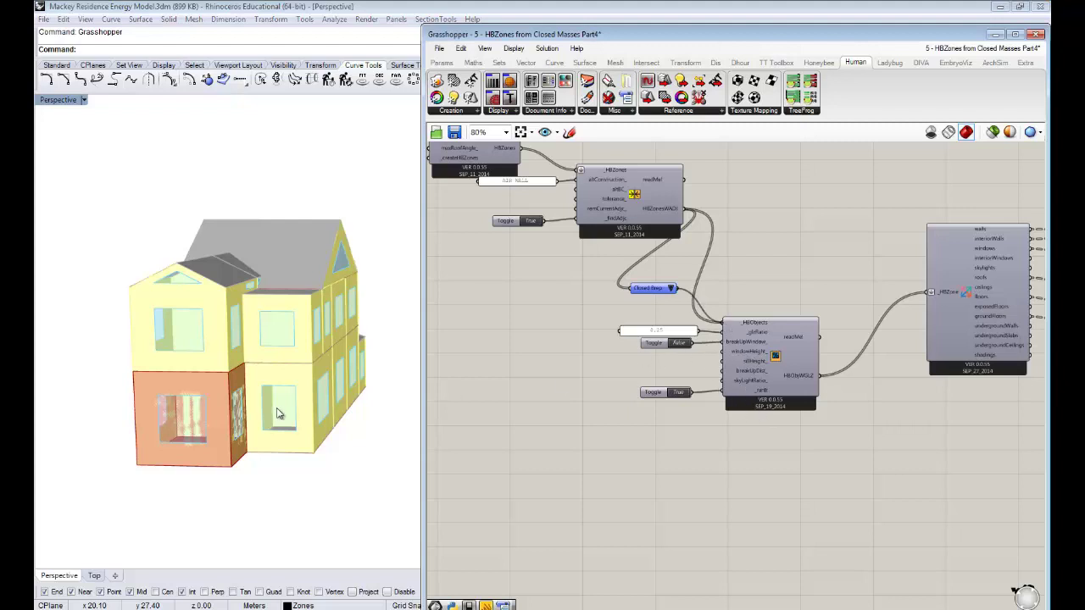
{"action": "right_click_drag", "start_coordinate": [280, 414], "coordinate": [212, 465]}
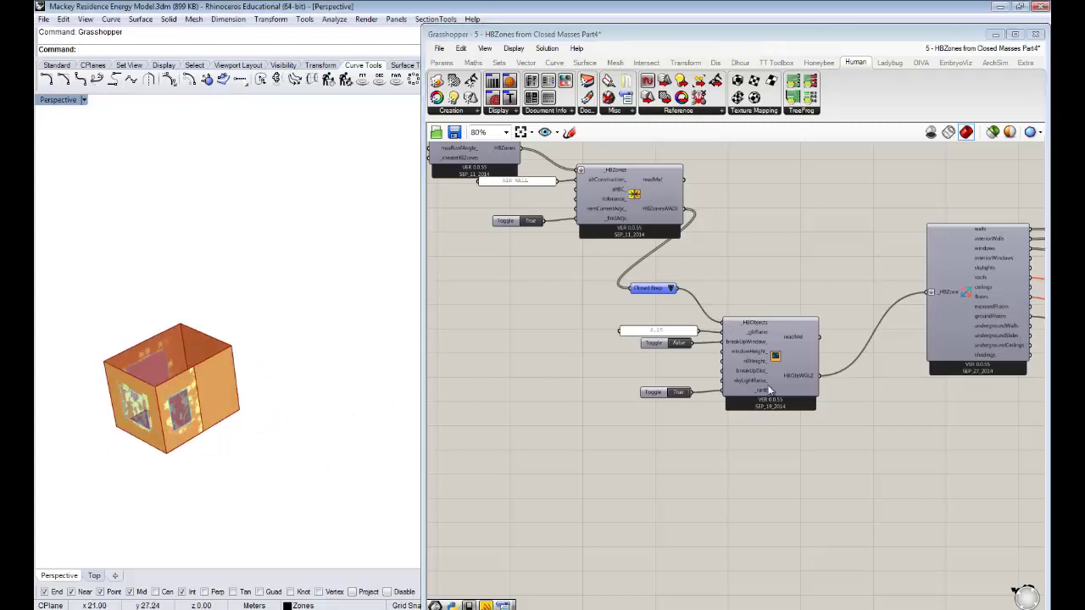
{"action": "scroll", "coordinate": [604, 216], "scroll_direction": "up", "scroll_amount": 3}
{"action": "left_click_drag", "start_coordinate": [582, 228], "coordinate": [585, 243]}
{"action": "right_click", "coordinate": [615, 197]}
{"action": "left_click", "coordinate": [662, 225]}
{"action": "right_click_drag", "start_coordinate": [188, 407], "coordinate": [235, 395]}
{"action": "scroll", "coordinate": [830, 320], "scroll_direction": "down", "scroll_amount": 2}
{"action": "scroll", "coordinate": [235, 395], "scroll_direction": "up", "scroll_amount": 5}
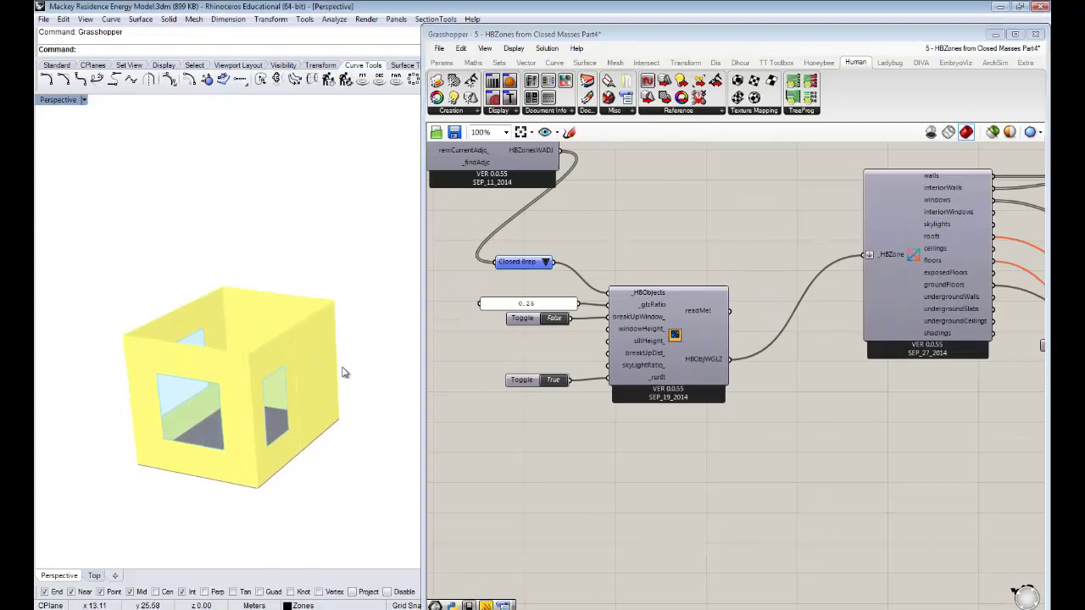
{"action": "right_click_drag", "start_coordinate": [550, 363], "coordinate": [642, 328]}
{"action": "right_click_drag", "start_coordinate": [272, 363], "coordinate": [305, 328]}
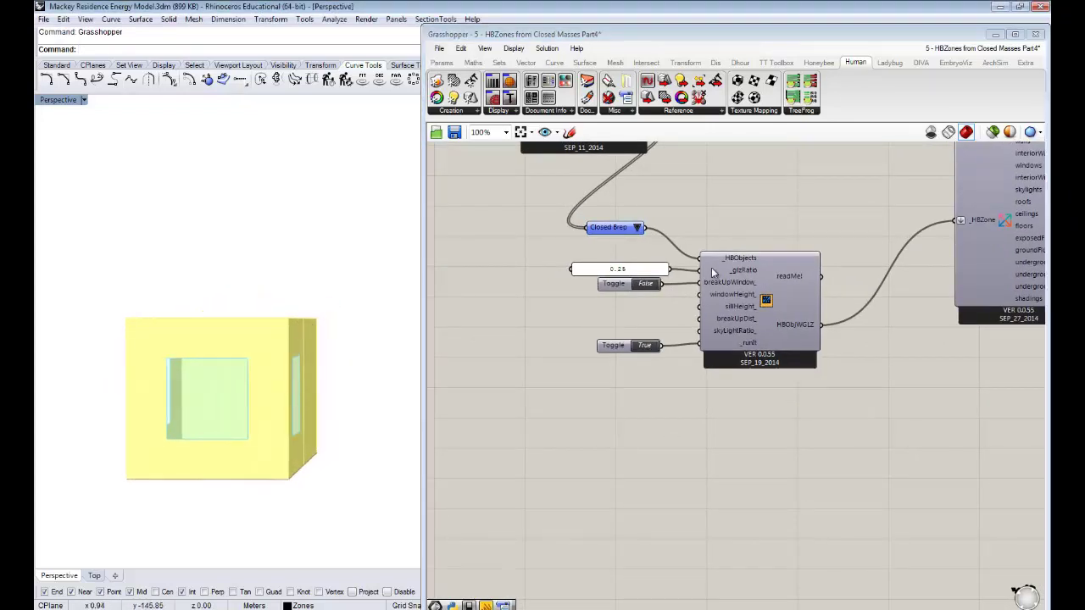
Set the toggle feeding breakUpWindow_ to True and check the zone's divided windows
{"action": "left_click", "coordinate": [650, 290]}
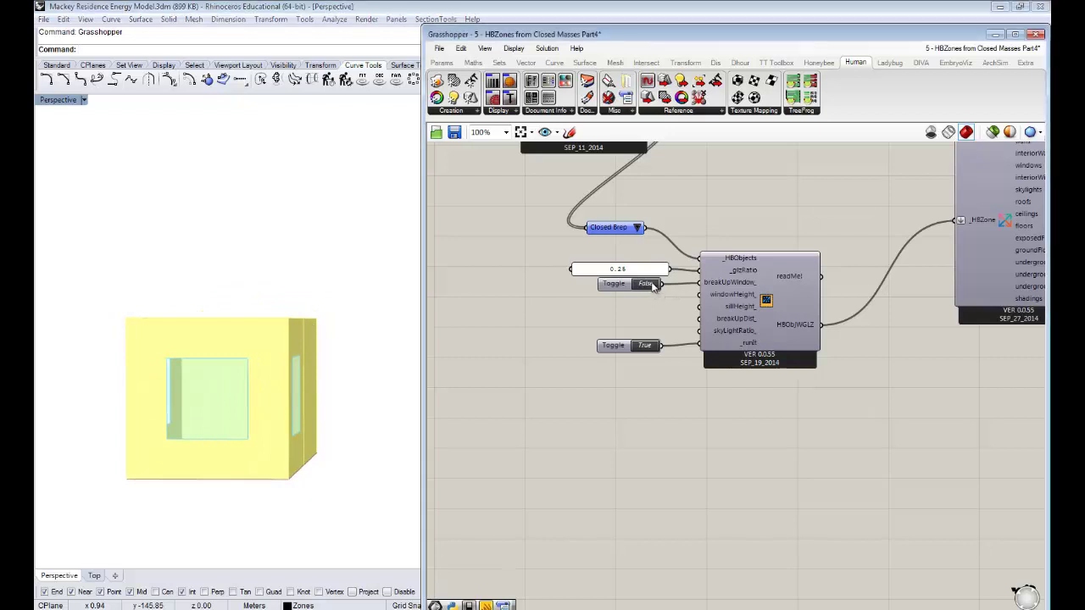
{"action": "double_click", "coordinate": [651, 285]}
{"action": "right_click_drag", "start_coordinate": [194, 467], "coordinate": [171, 472]}
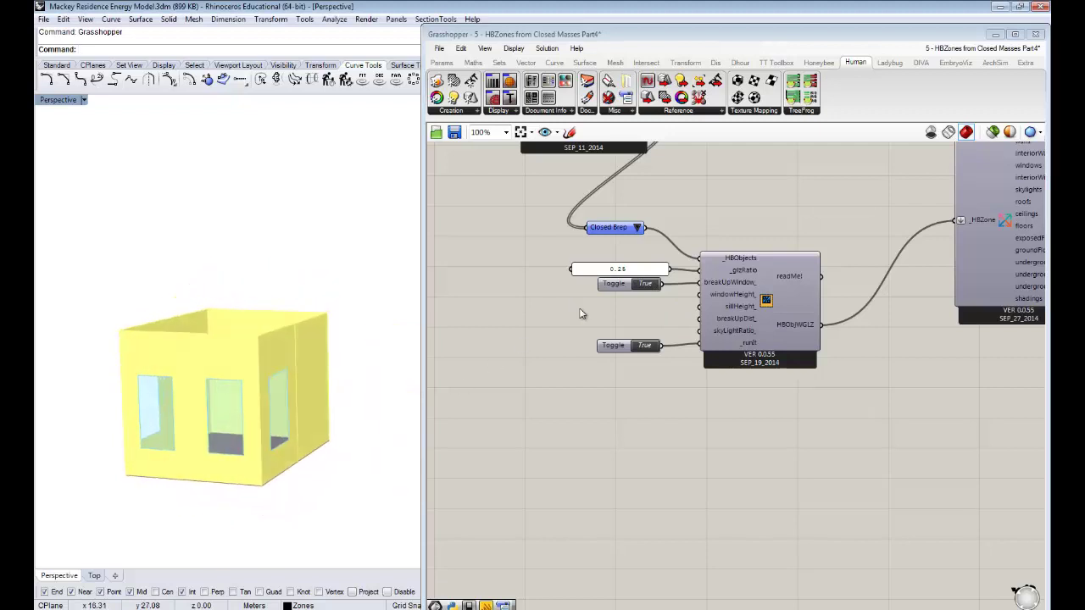
Add a panel containing 3 and connect it to the glazing component's windowHeight_ input
{"action": "double_click", "coordinate": [644, 306]}
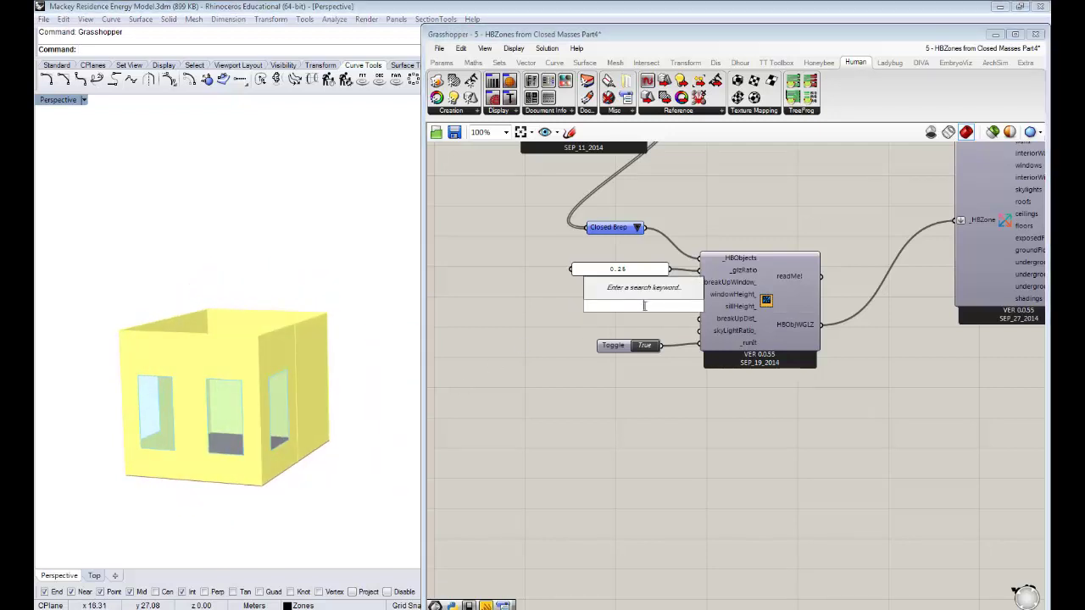
{"action": "type", "text": "\"3"}
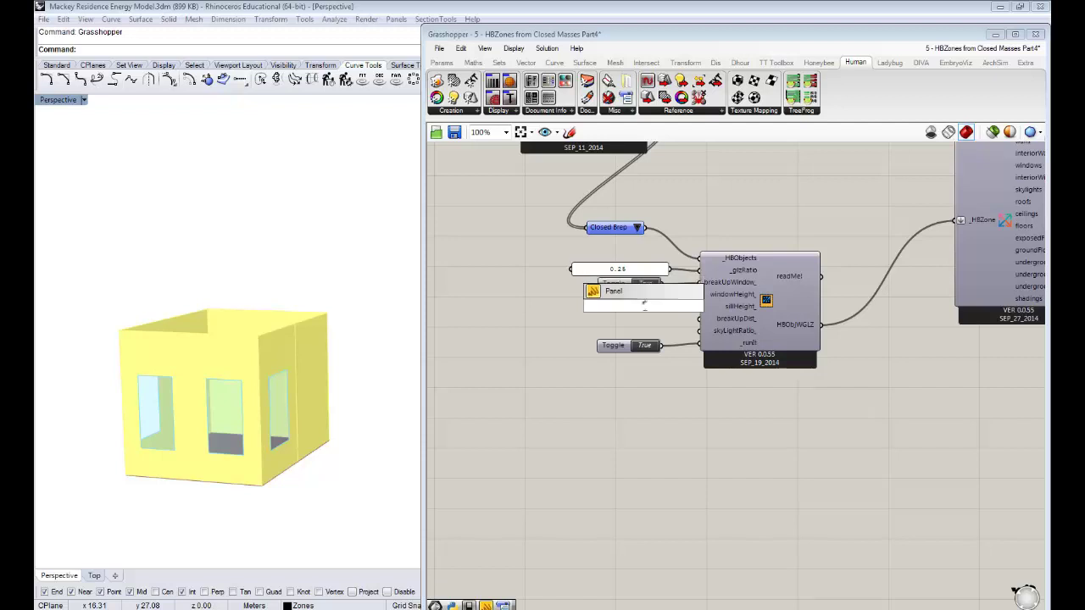
{"action": "key", "text": "Return"}
{"action": "left_click_drag", "start_coordinate": [669, 277], "coordinate": [700, 300]}
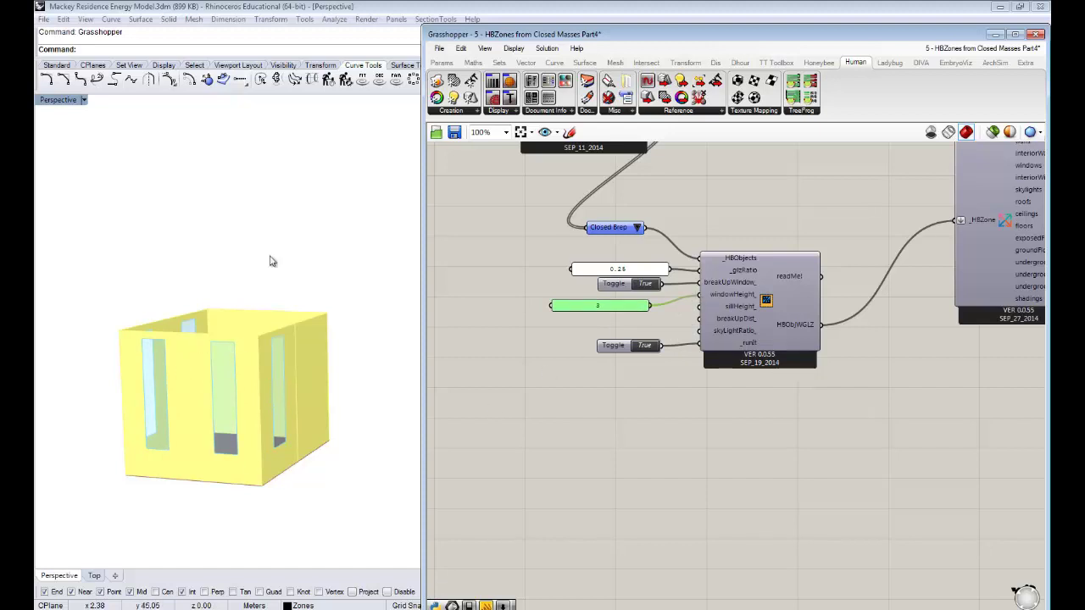
Set the window height panel to 1.5
{"action": "double_click", "coordinate": [627, 307]}
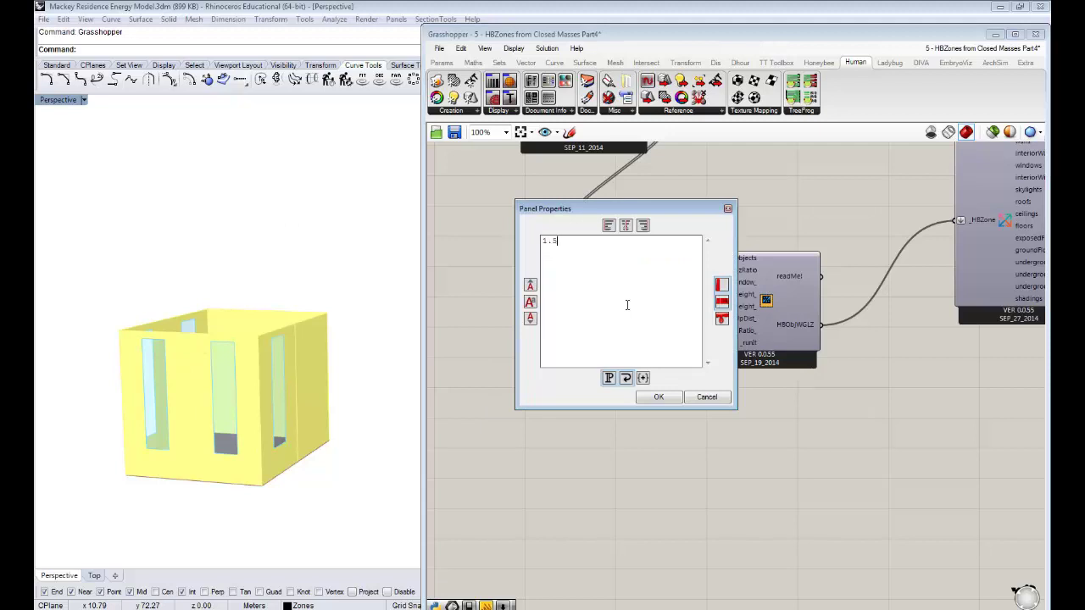
{"action": "left_click", "coordinate": [666, 397]}
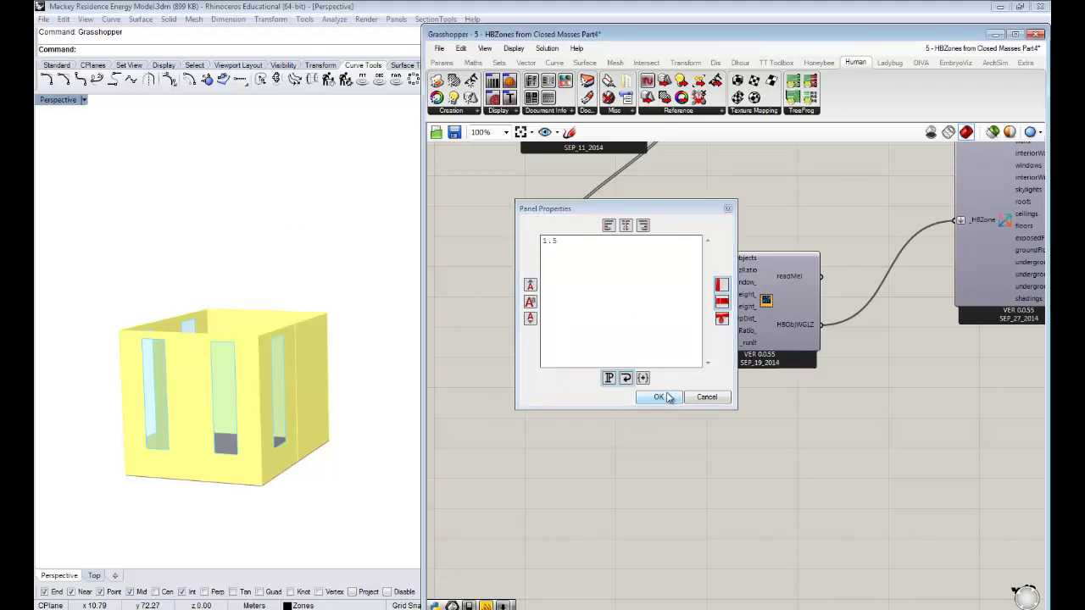
{"action": "left_click", "coordinate": [667, 397]}
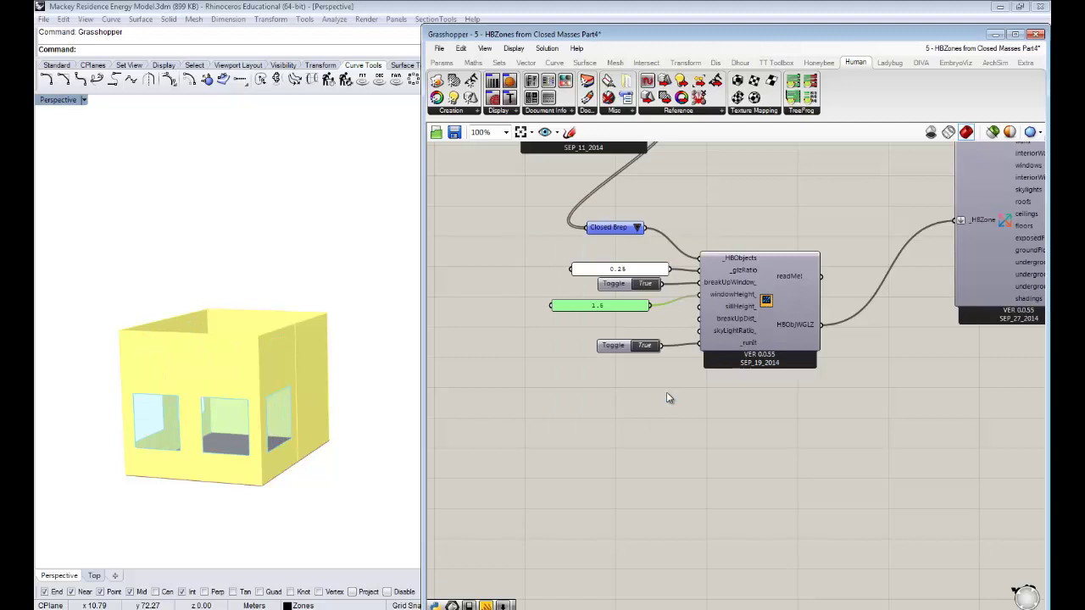
Duplicate the window height panel just below the original and set the copy's value to .5
{"action": "left_click_drag", "start_coordinate": [627, 309], "coordinate": [629, 321]}
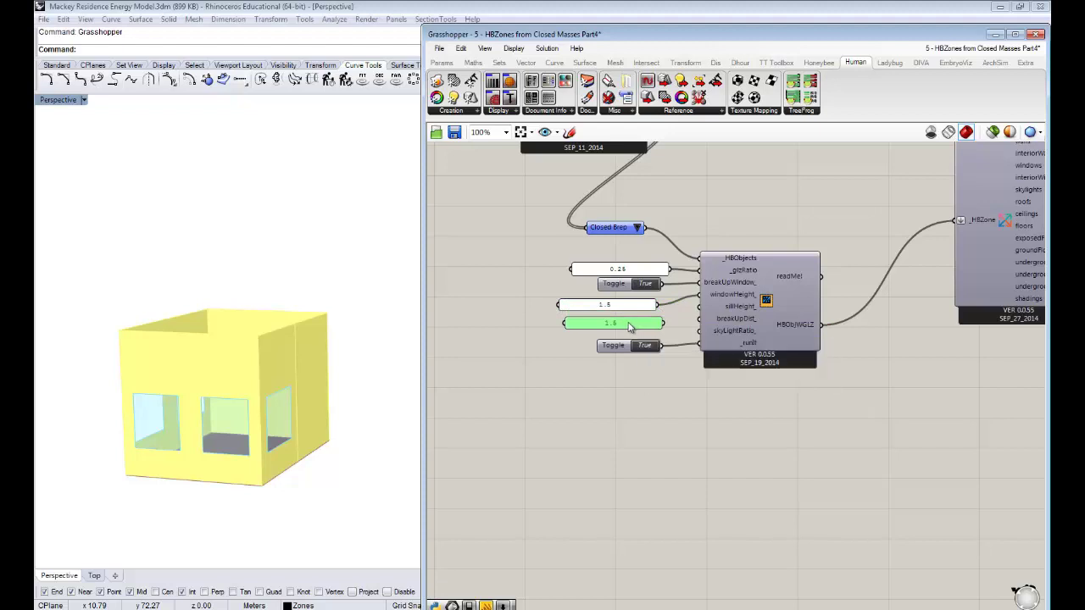
{"action": "double_click", "coordinate": [629, 322]}
{"action": "type", "text": ".5"}
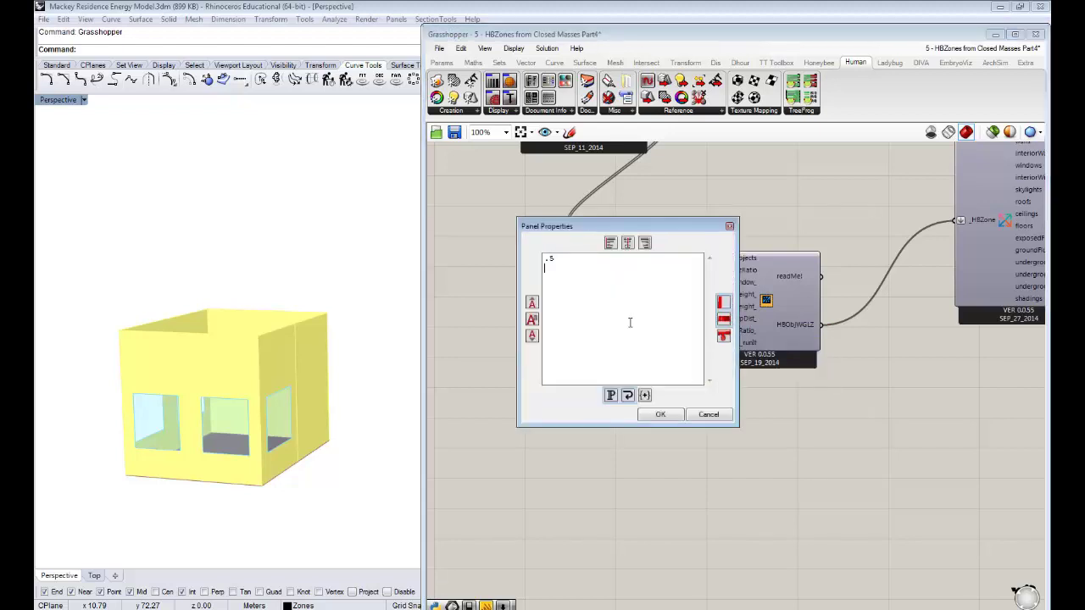
{"action": "left_click", "coordinate": [661, 413]}
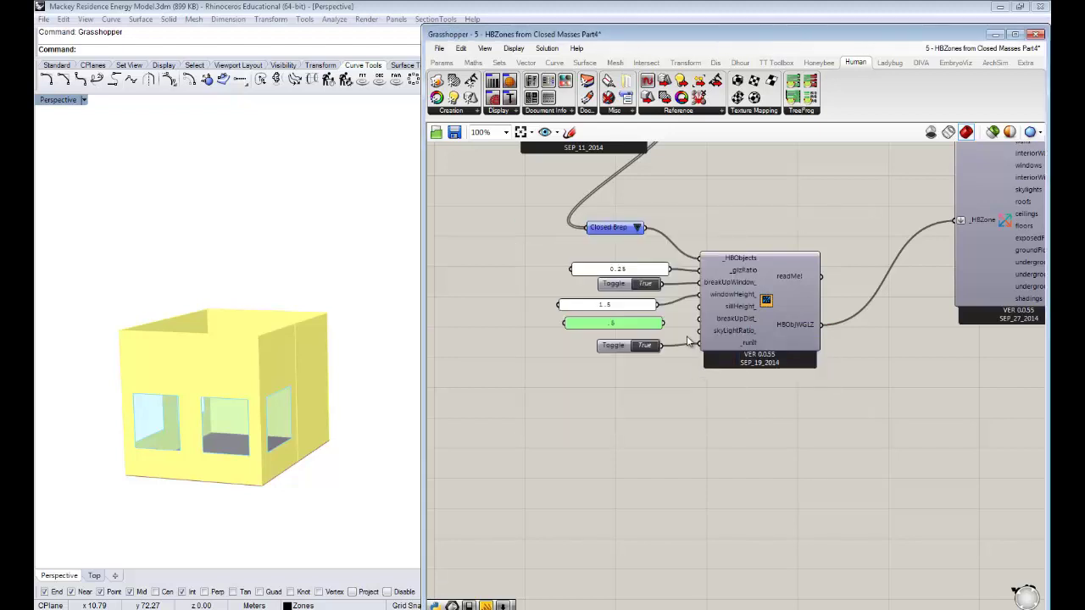
{"action": "left_click_drag", "start_coordinate": [665, 323], "coordinate": [691, 332]}
{"action": "right_click", "coordinate": [724, 330]}
{"action": "mouse_move", "coordinate": [753, 322]}
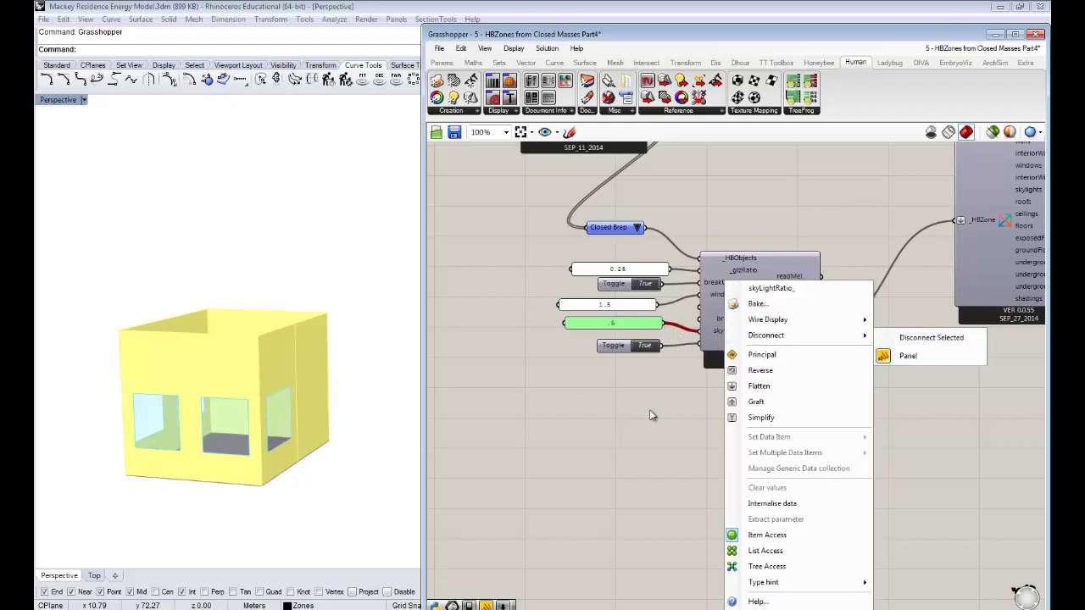
{"action": "left_click", "coordinate": [930, 338]}
Connect the .5 panel to the glazing component's breakUpDist_ input and also to its sillHeight_ input
{"action": "left_click_drag", "start_coordinate": [665, 322], "coordinate": [700, 321]}
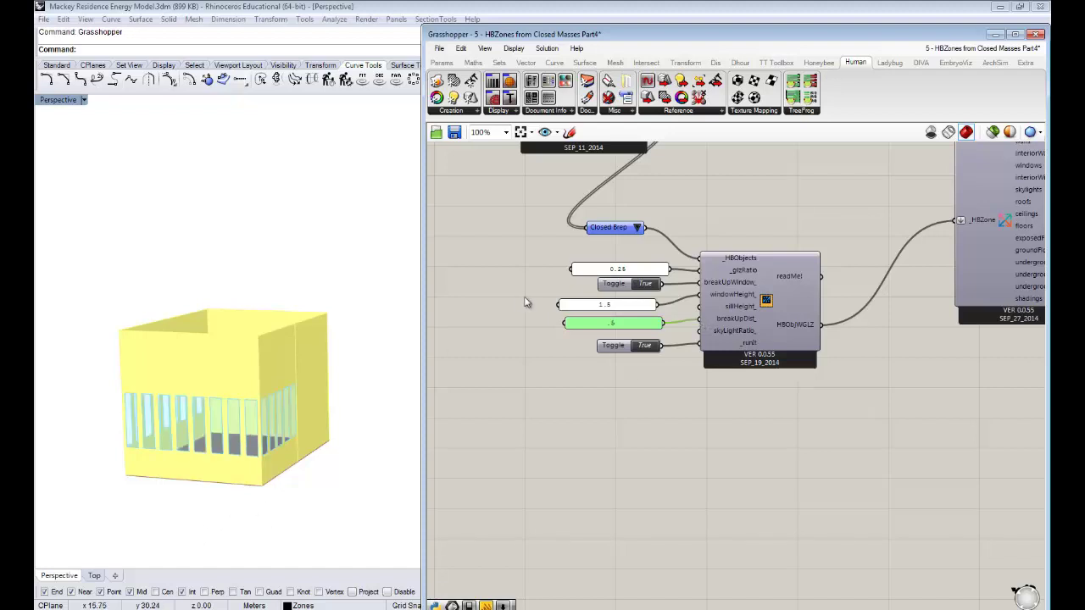
{"action": "left_click_drag", "start_coordinate": [664, 323], "coordinate": [696, 309]}
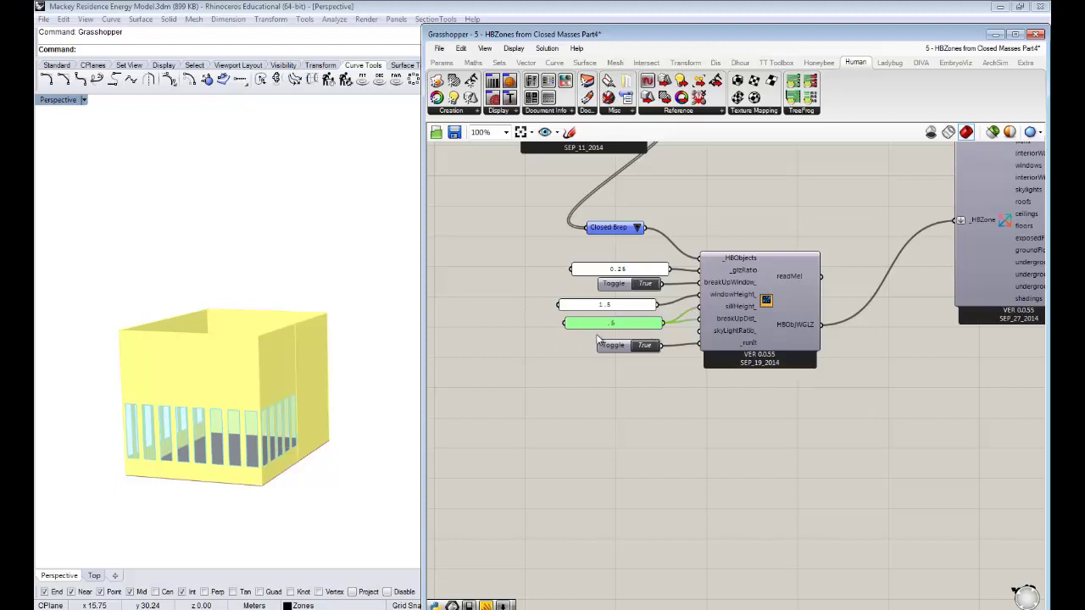
Delete the 1.5 and .5 panels feeding the glazing component, and view the zone's divided windows from a closer angle
{"action": "left_click_drag", "start_coordinate": [590, 341], "coordinate": [580, 308]}
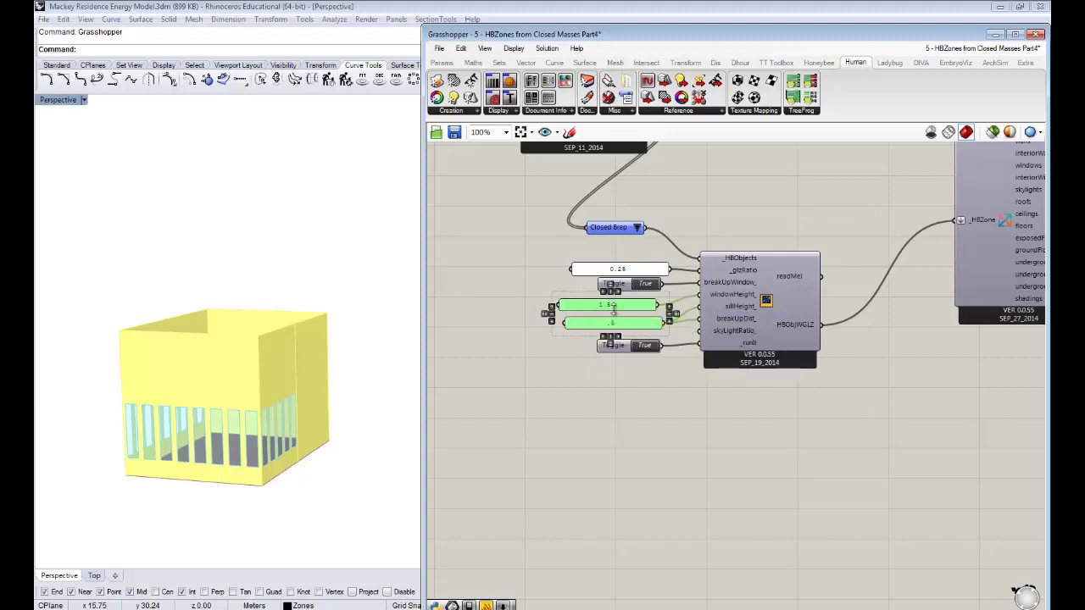
{"action": "mouse_move", "coordinate": [701, 337]}
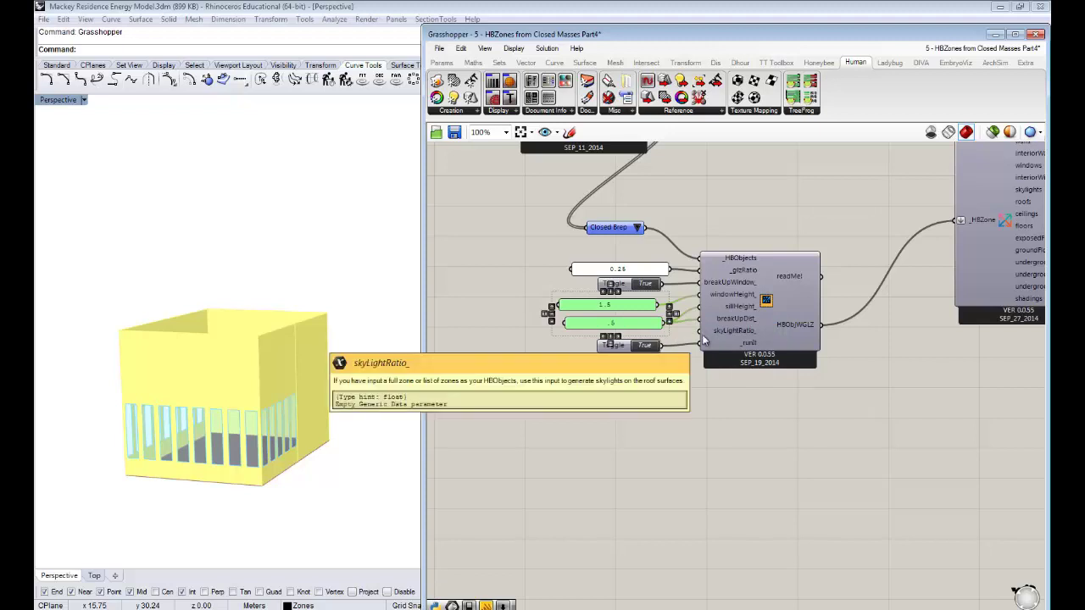
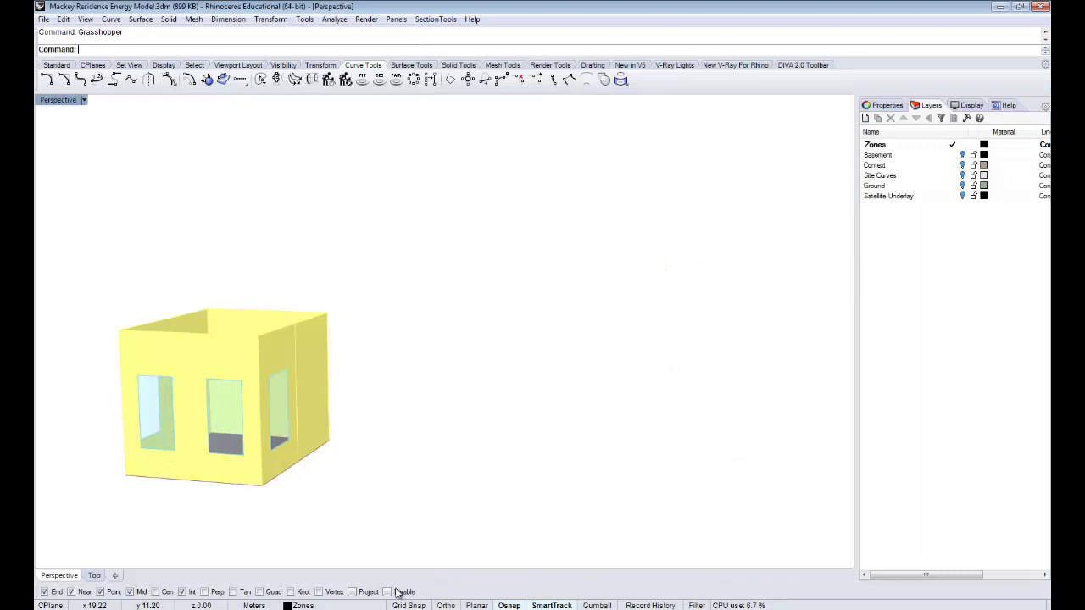
{"action": "right_click_drag", "start_coordinate": [279, 400], "coordinate": [312, 458]}
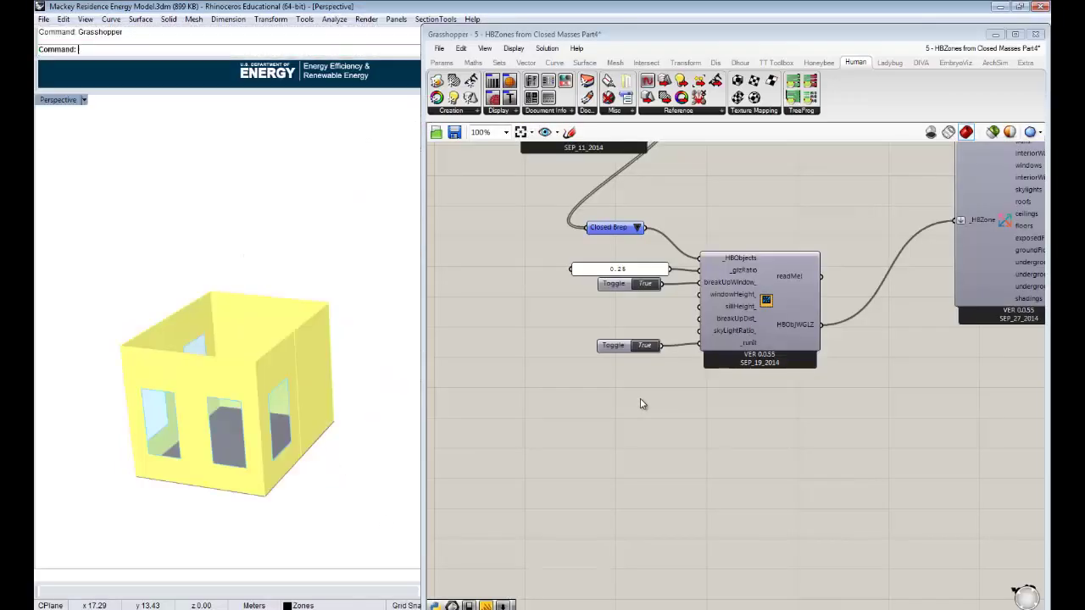
{"action": "right_click_drag", "start_coordinate": [250, 414], "coordinate": [278, 384]}
{"action": "right_click_drag", "start_coordinate": [283, 440], "coordinate": [273, 356], "text": "shift"}
{"action": "right_click_drag", "start_coordinate": [668, 316], "coordinate": [639, 321]}
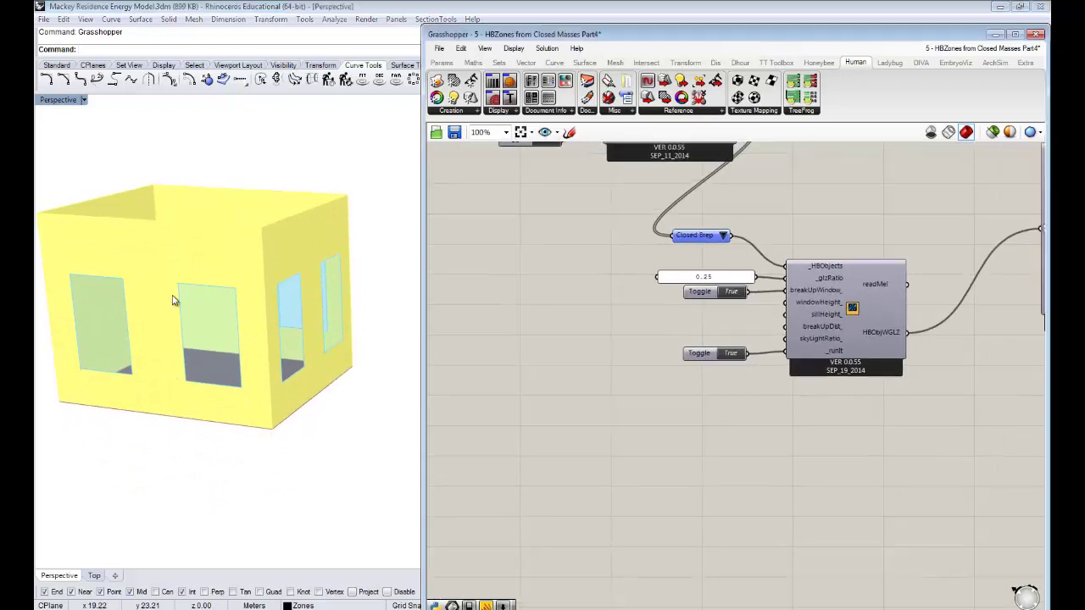
Move the 0.25 glazing ratio panel aside and place a Honeybee Glazing Parameters List component beside the glazing component
{"action": "left_click_drag", "start_coordinate": [735, 279], "coordinate": [656, 266]}
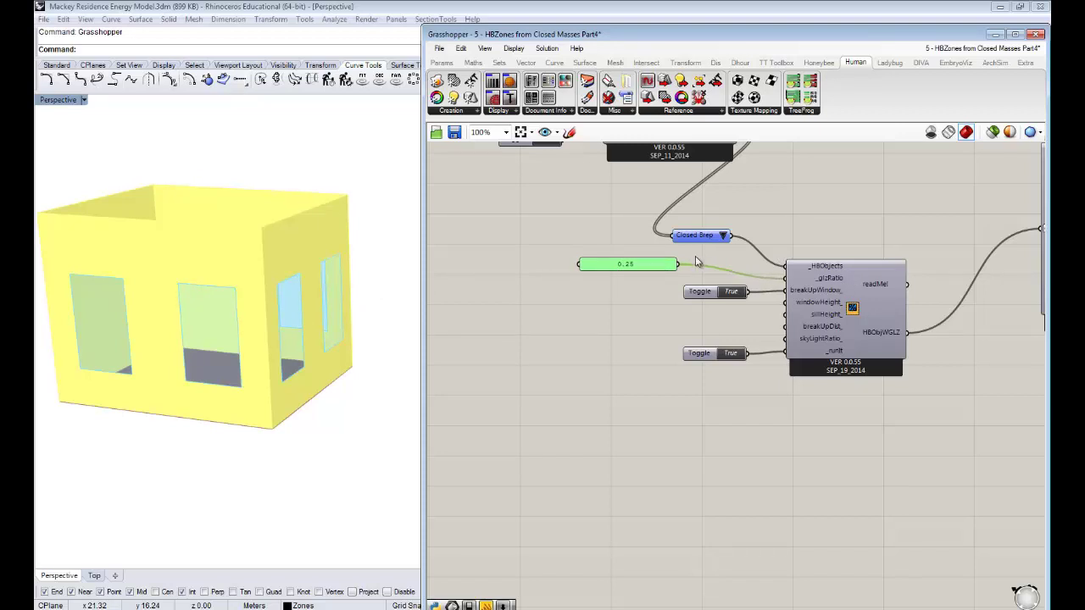
{"action": "left_click", "coordinate": [819, 62]}
{"action": "left_click_drag", "start_coordinate": [421, 161], "coordinate": [68, 161]}
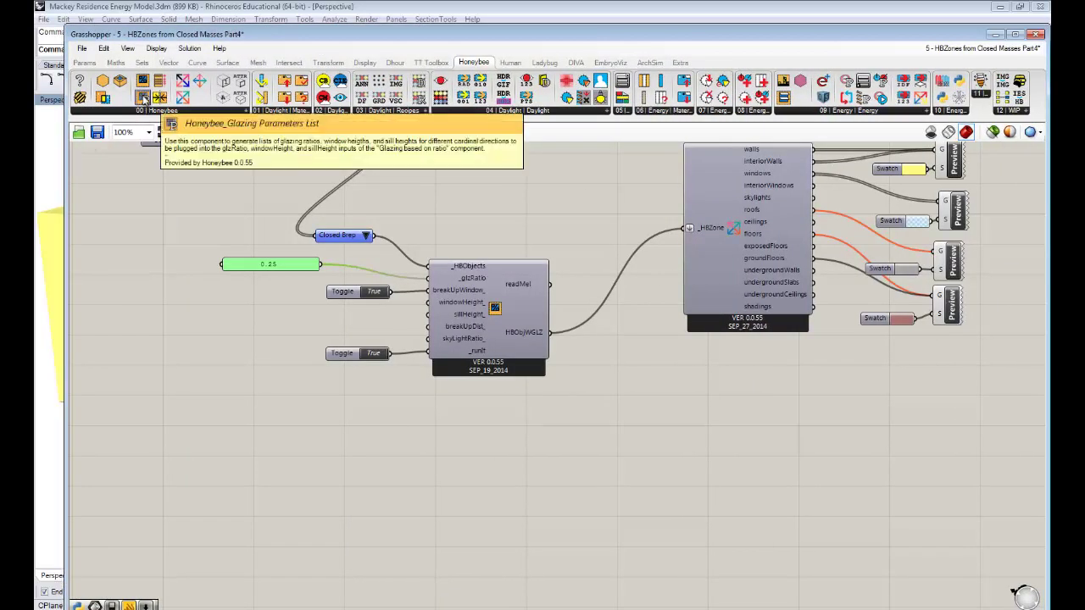
{"action": "left_click_drag", "start_coordinate": [144, 100], "coordinate": [185, 375]}
{"action": "right_click_drag", "start_coordinate": [267, 365], "coordinate": [438, 368]}
{"action": "left_click_drag", "start_coordinate": [66, 280], "coordinate": [338, 283]}
{"action": "right_click_drag", "start_coordinate": [621, 242], "coordinate": [660, 225]}
Duplicate the 0.25 panel, set the copy to 0.15 and connect it to the parameters list's _westGlzRatio_ input
{"action": "left_click_drag", "start_coordinate": [743, 255], "coordinate": [496, 297]}
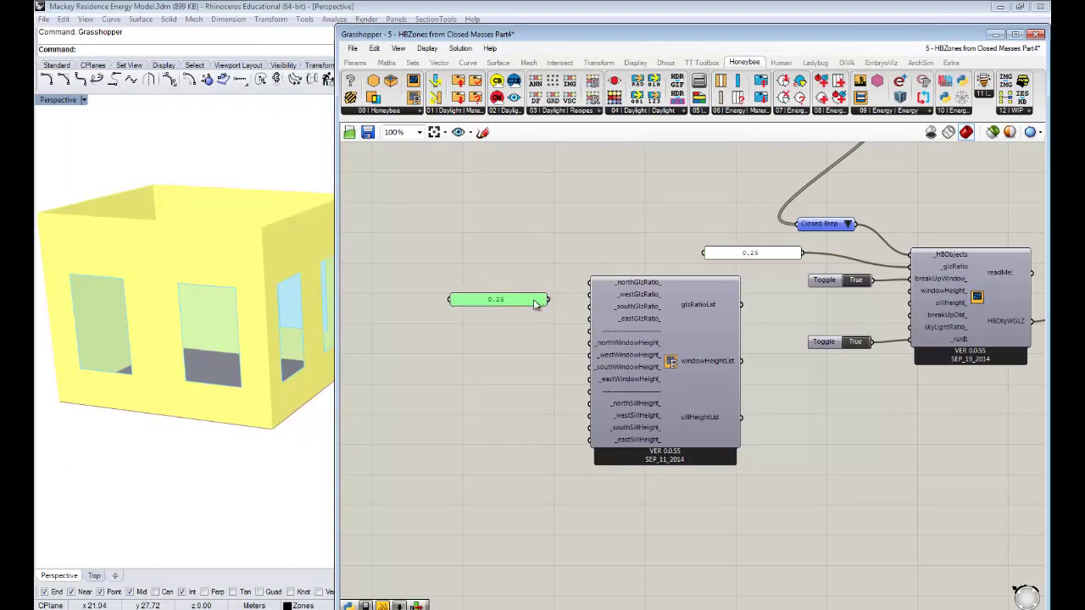
{"action": "double_click", "coordinate": [534, 300]}
{"action": "left_click", "coordinate": [526, 295]}
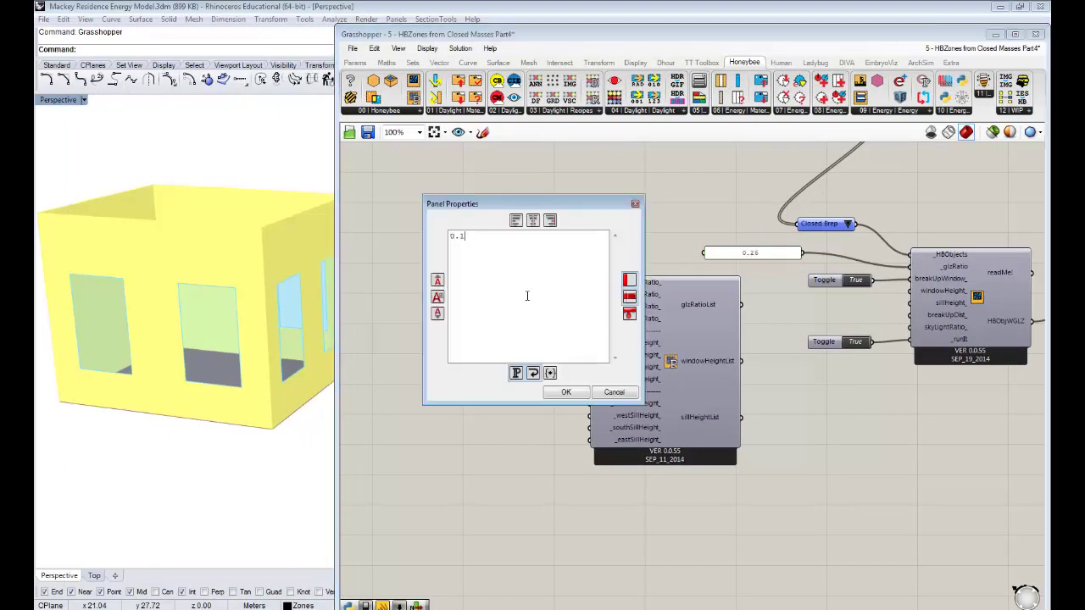
{"action": "left_click", "coordinate": [575, 393]}
{"action": "left_click_drag", "start_coordinate": [549, 299], "coordinate": [589, 295]}
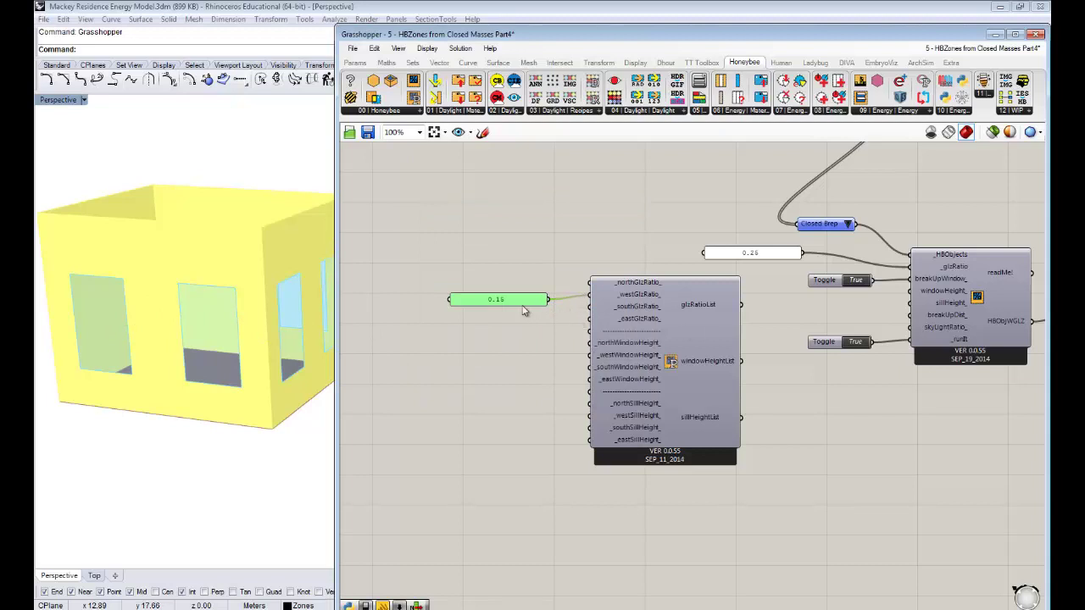
Duplicate the 0.15 panel below the original, set the copy to .6 and connect it to the _southGlzRatio_ input
{"action": "left_click_drag", "start_coordinate": [531, 298], "coordinate": [525, 332]}
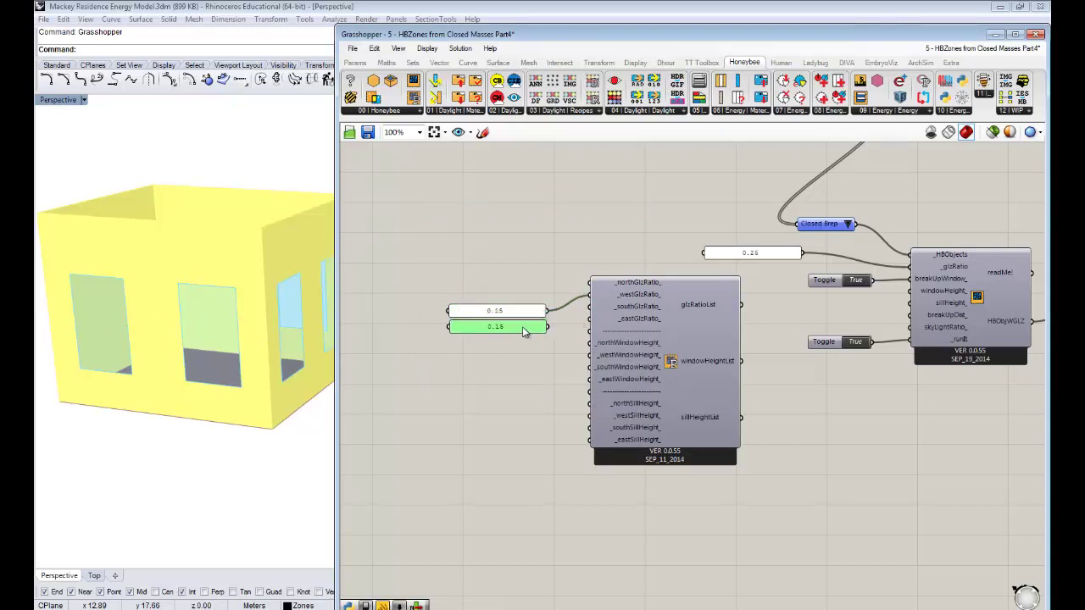
{"action": "double_click", "coordinate": [526, 328]}
{"action": "type", "text": "."}
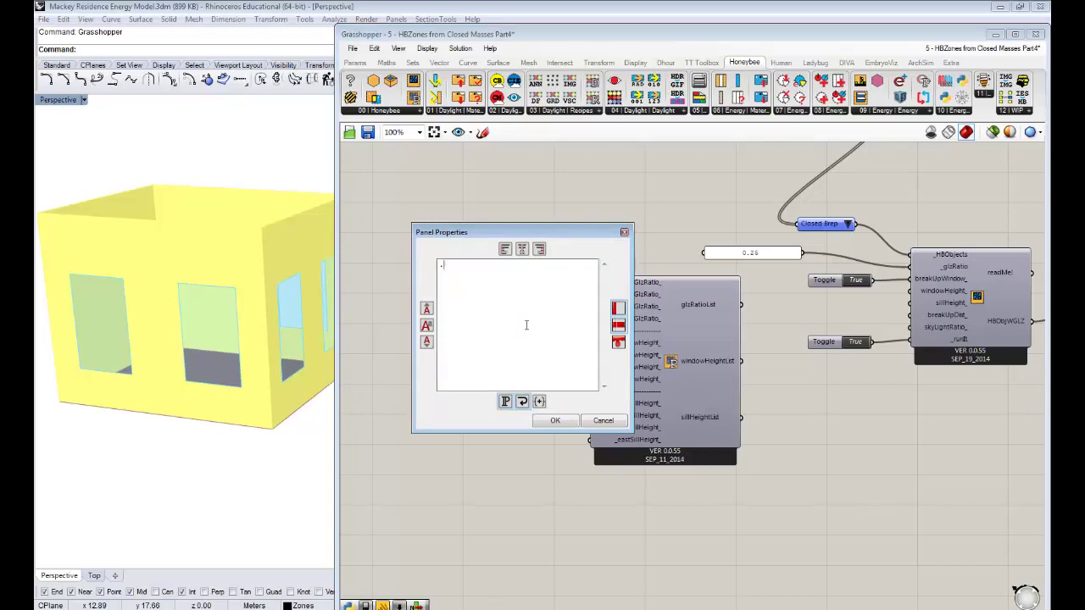
{"action": "type", "text": "6"}
{"action": "left_click", "coordinate": [555, 420]}
{"action": "left_click_drag", "start_coordinate": [553, 331], "coordinate": [588, 307]}
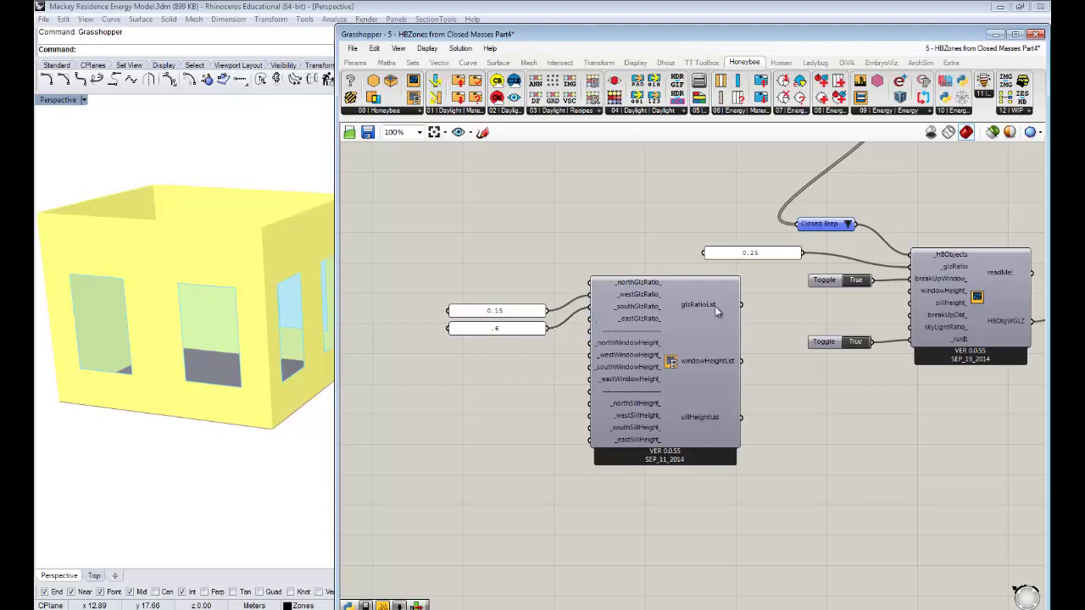
Connect the glzRatioList output to the glazing component's _glzRatio input in place of the 0.25 panel, and view the zone's south glazing
{"action": "left_click_drag", "start_coordinate": [740, 305], "coordinate": [895, 271]}
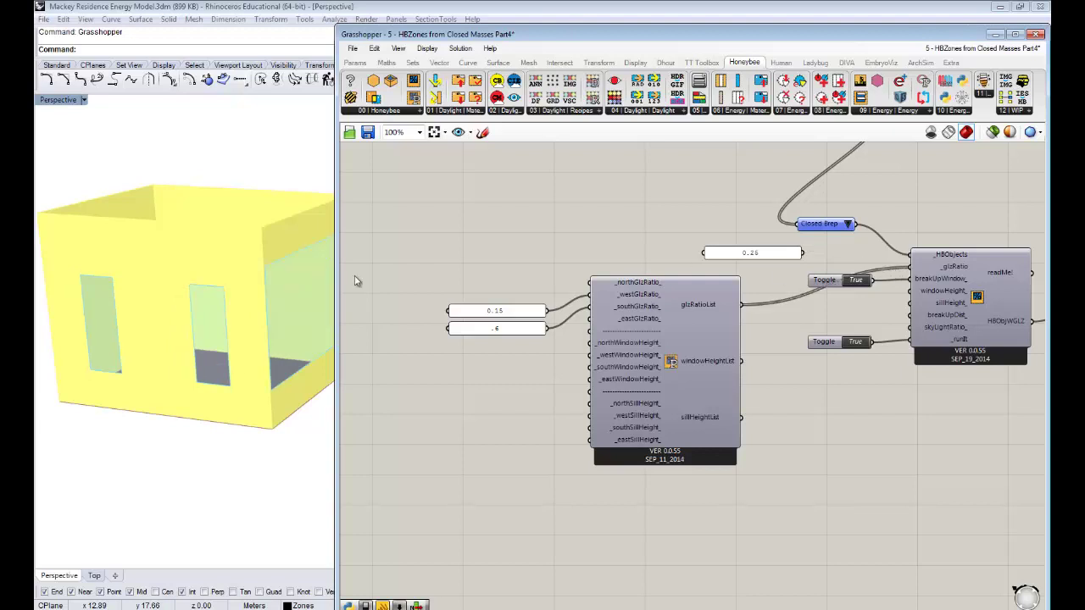
{"action": "right_click_drag", "start_coordinate": [296, 331], "coordinate": [284, 298]}
{"action": "scroll", "coordinate": [222, 317], "scroll_direction": "down", "scroll_amount": 5}
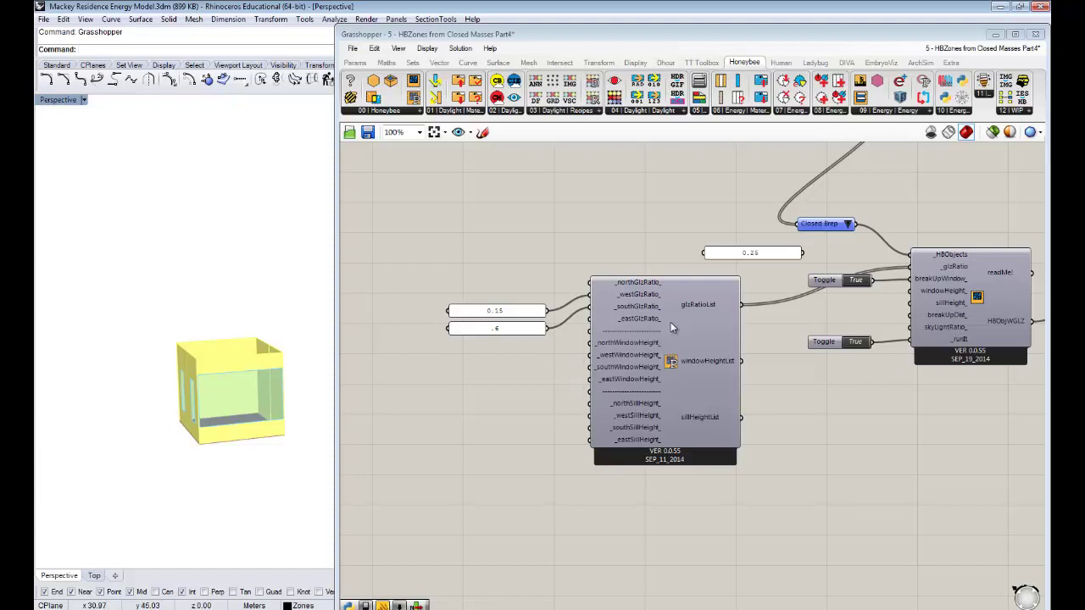
Add an empty panel below the glazing component and connect the glzRatioList output to it
{"action": "right_click_drag", "start_coordinate": [812, 357], "coordinate": [792, 347]}
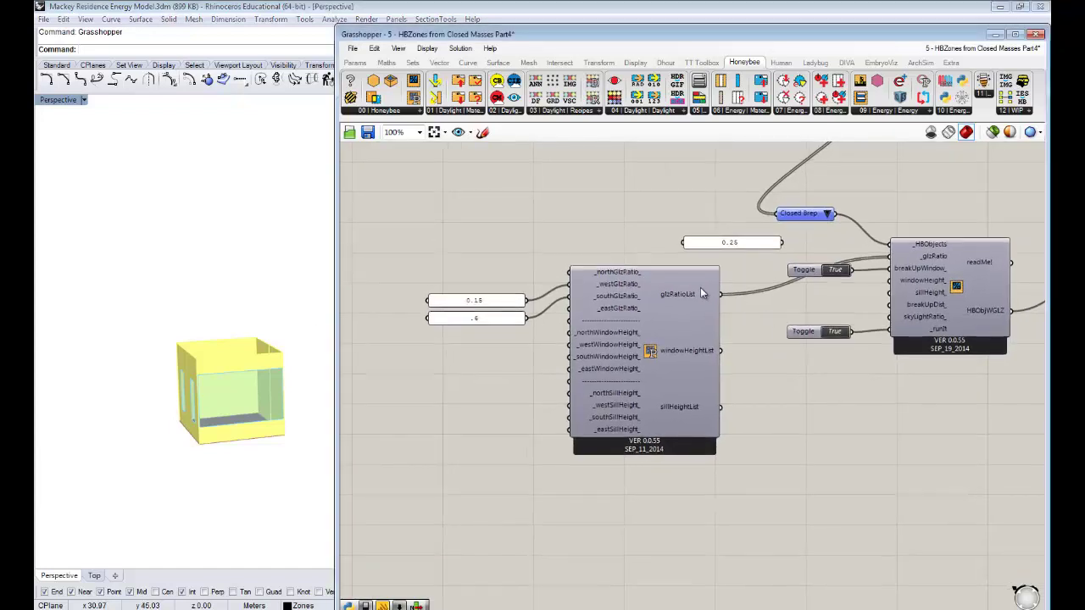
{"action": "double_click", "coordinate": [809, 420]}
{"action": "type", "text": "pan"}
{"action": "left_click", "coordinate": [785, 397]}
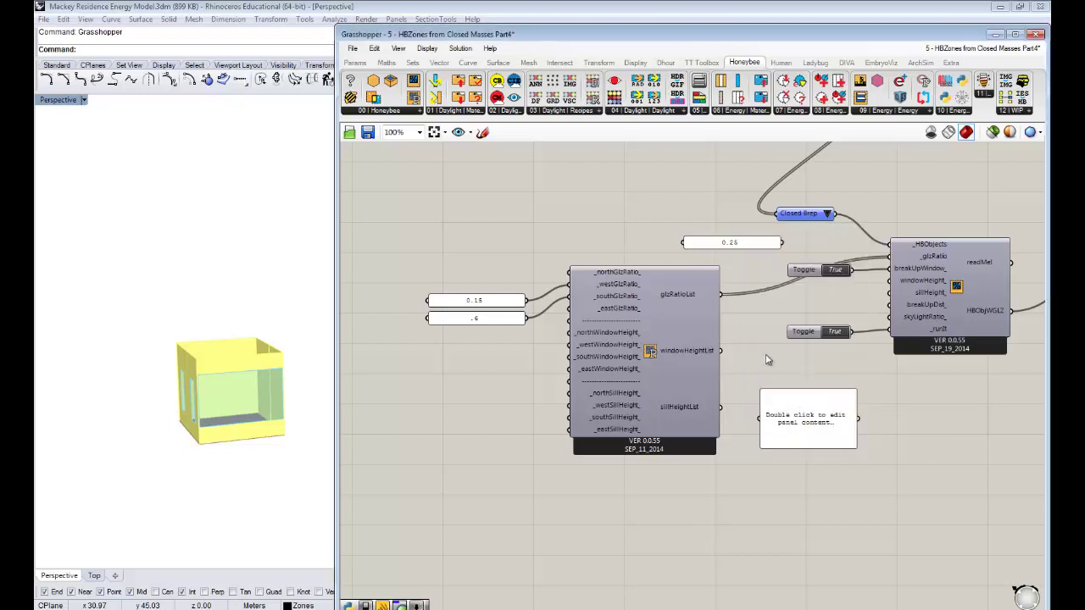
{"action": "left_click_drag", "start_coordinate": [721, 294], "coordinate": [760, 418]}
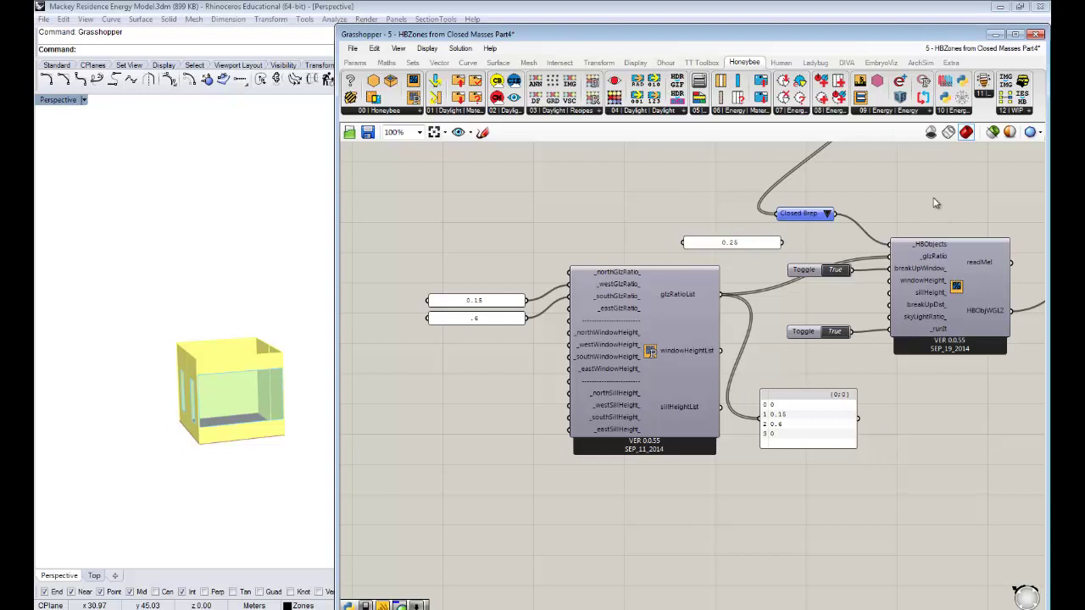
Try to reconnect the 0.25 panel to the glazing component's _glzRatio input
{"action": "right_click_drag", "start_coordinate": [934, 176], "coordinate": [743, 244]}
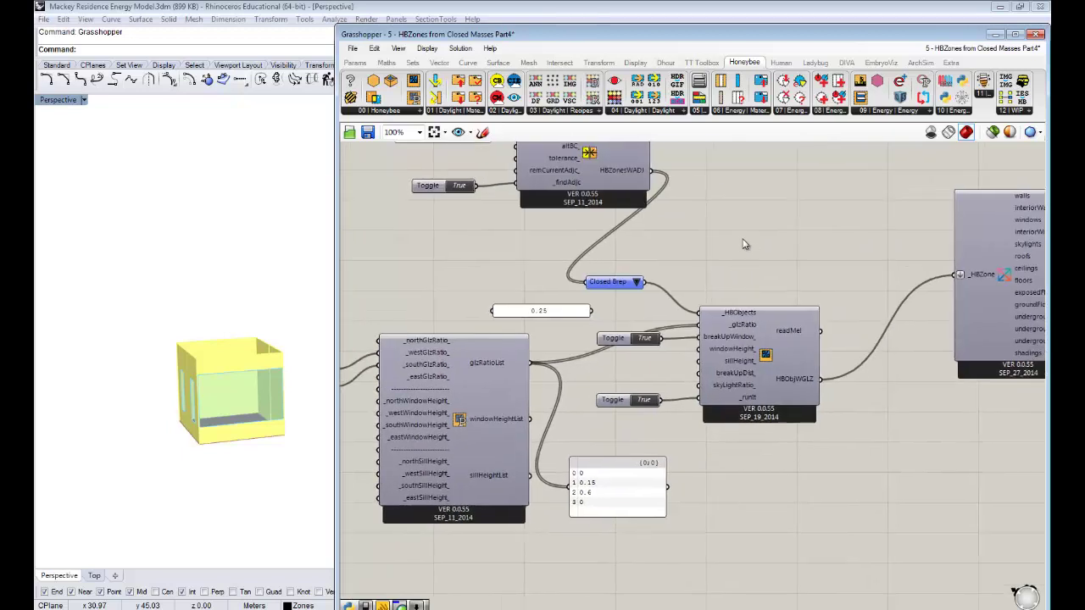
{"action": "right_click_drag", "start_coordinate": [653, 205], "coordinate": [679, 249]}
{"action": "left_click_drag", "start_coordinate": [619, 356], "coordinate": [723, 370]}
{"action": "right_click_drag", "start_coordinate": [584, 408], "coordinate": [682, 380]}
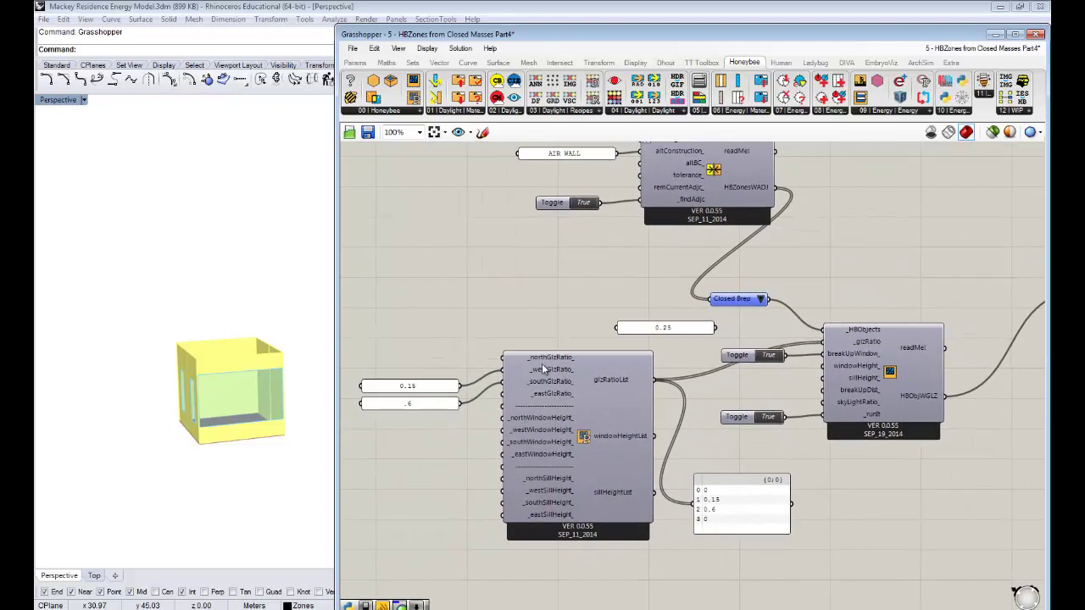
Connect the existing 0.15 panel to the _northGlzRatio_ and _eastGlzRatio_ inputs as well, discarding the extra copy of the panel
{"action": "right_click_drag", "start_coordinate": [233, 411], "coordinate": [257, 351]}
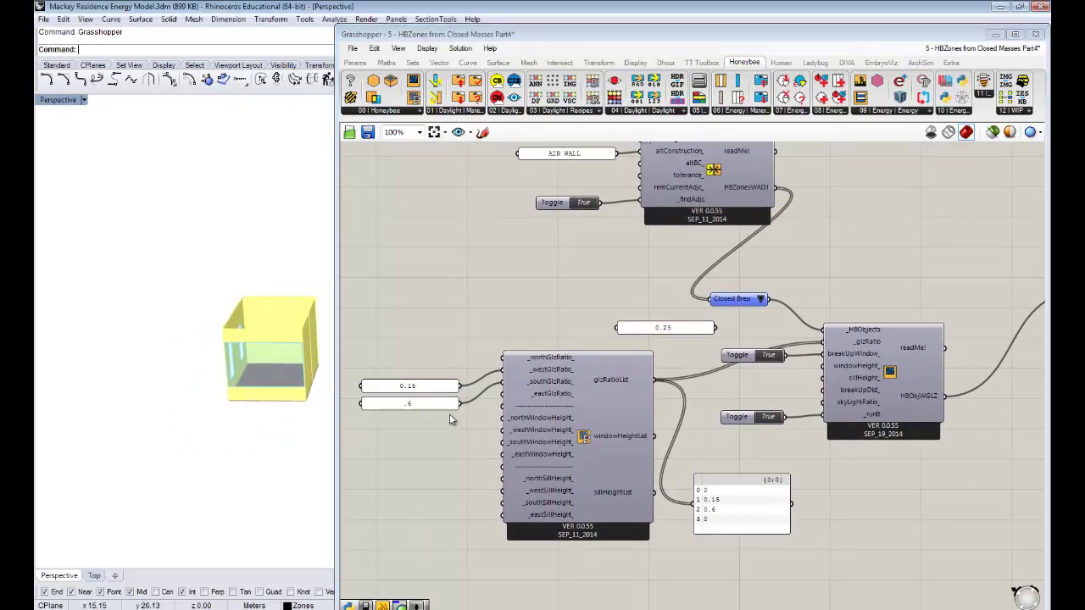
{"action": "left_click", "coordinate": [433, 389]}
{"action": "key", "text": "ctrl+c"}
{"action": "key", "text": "ctrl+v"}
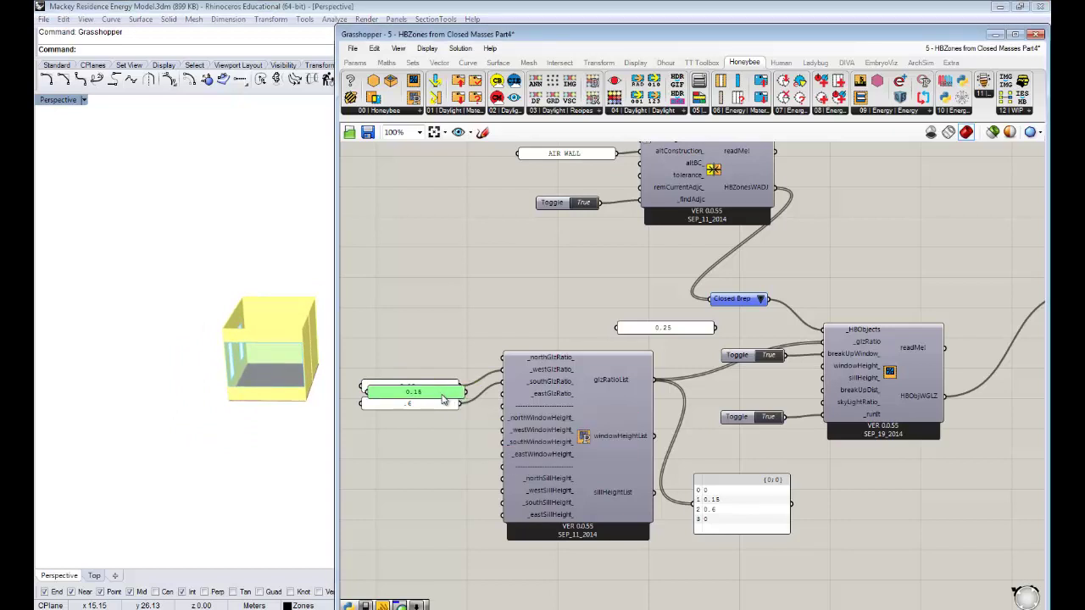
{"action": "key", "text": "Delete"}
{"action": "left_click_drag", "start_coordinate": [460, 386], "coordinate": [502, 398]}
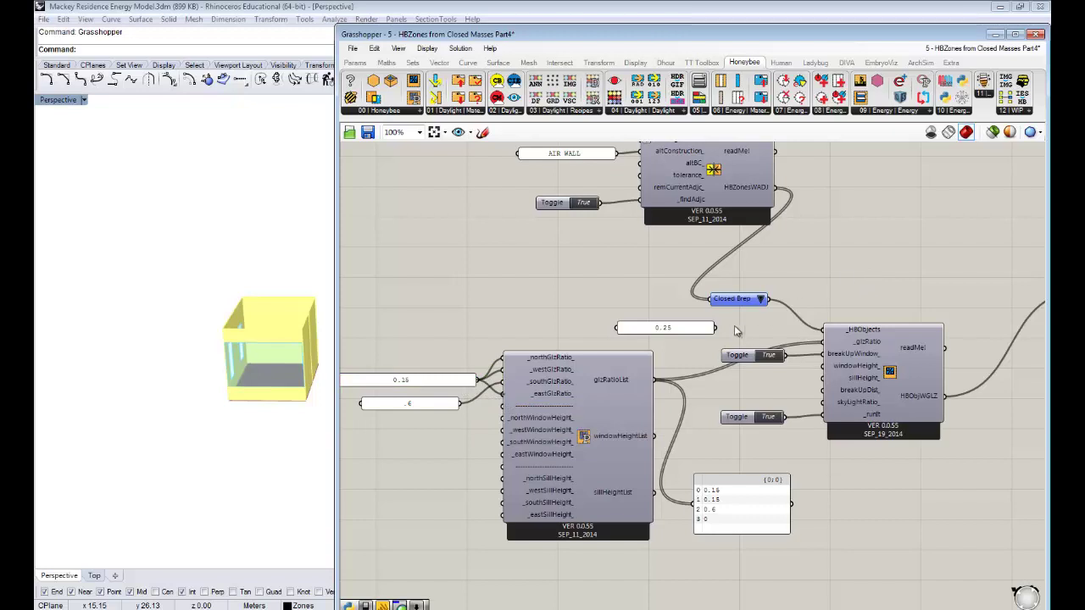
Connect the HBZonesWADJ output directly to the glazing component's _HBObjects input, bypassing the single-zone Closed Brep selector, and orbit the whole residence
{"action": "right_click_drag", "start_coordinate": [734, 319], "coordinate": [605, 394]}
{"action": "left_click_drag", "start_coordinate": [647, 263], "coordinate": [692, 406]}
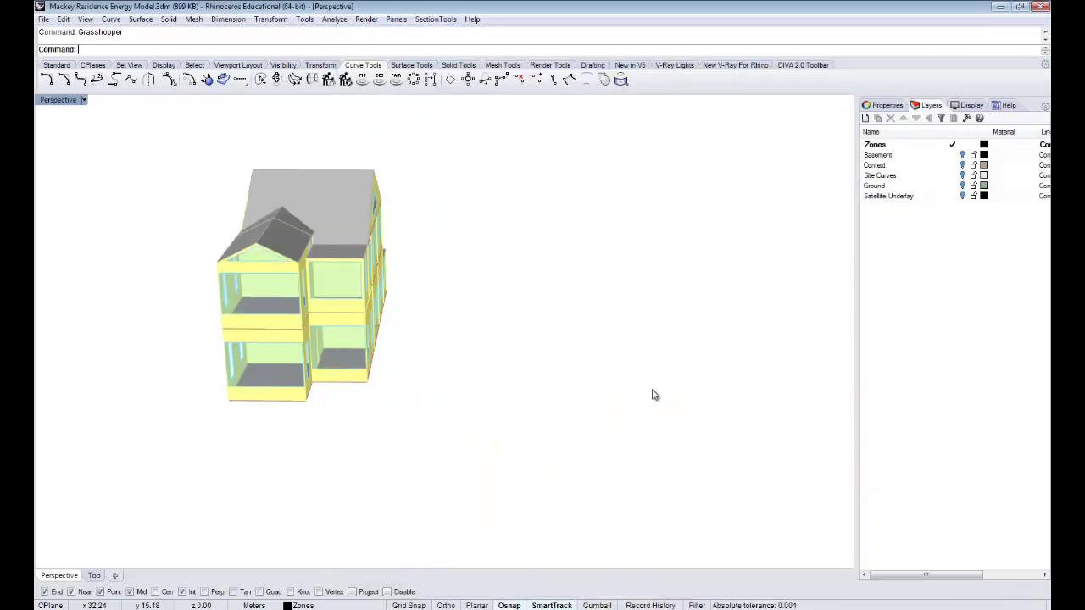
{"action": "right_click_drag", "start_coordinate": [654, 395], "coordinate": [452, 362]}
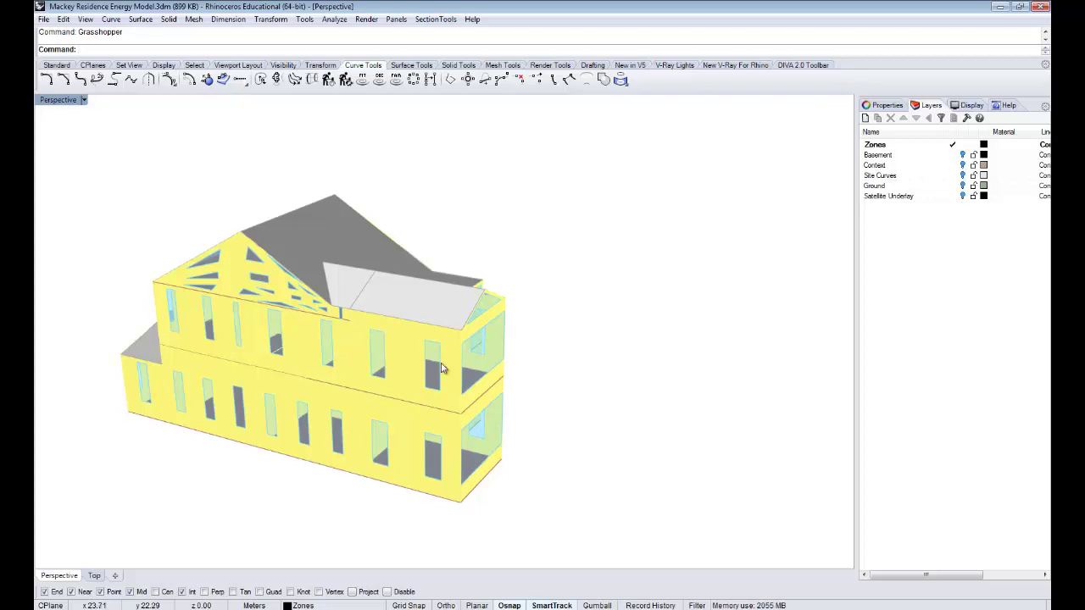